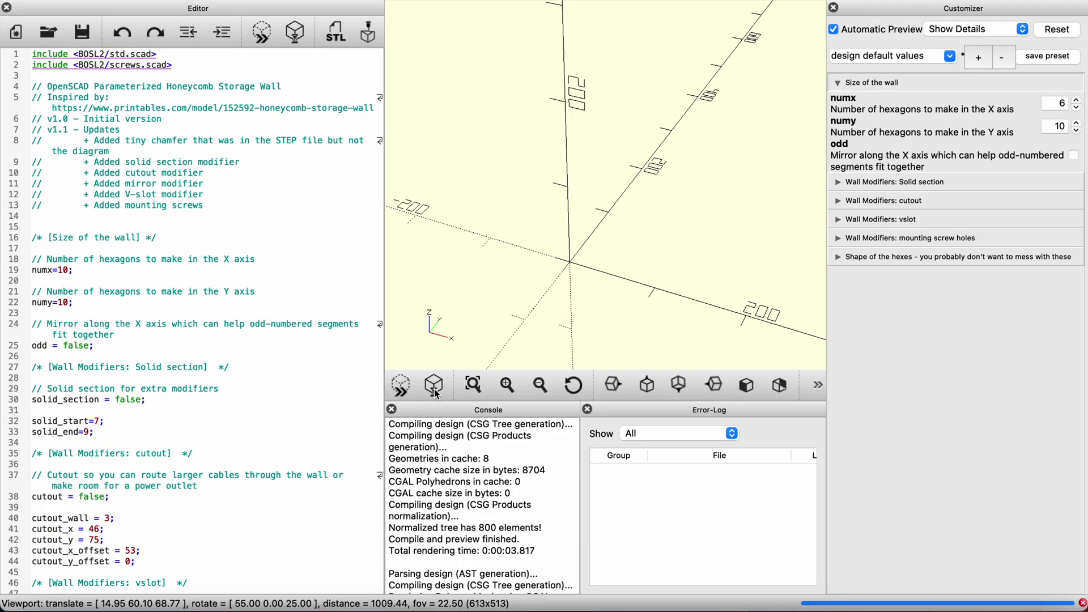
Expand the Solid section settings and fully render the 6x10 wall with cutout and V-slot
left_click(657, 222)
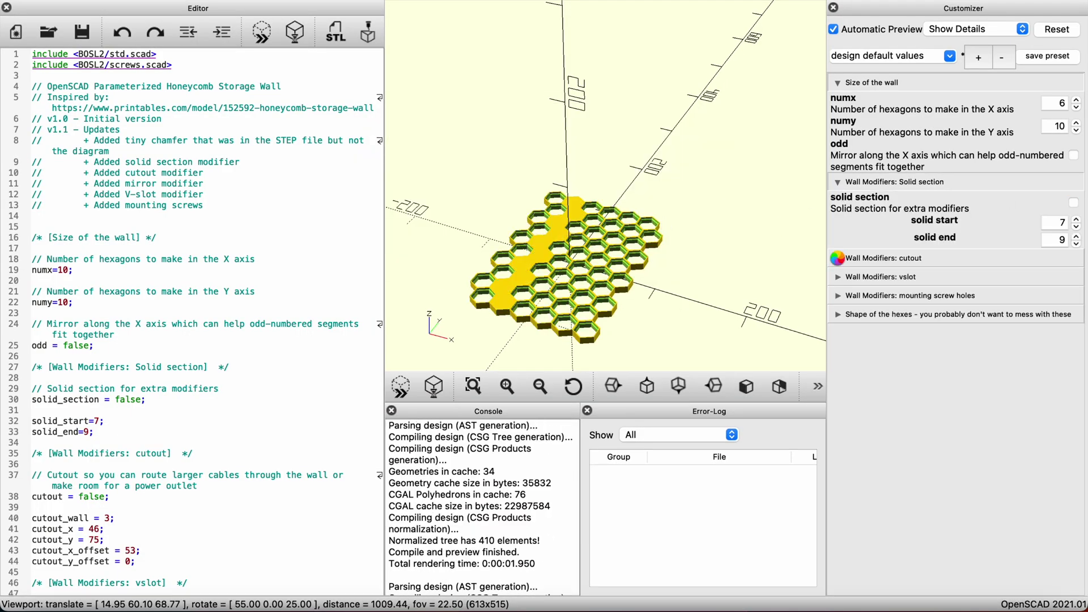
left_click(439, 398)
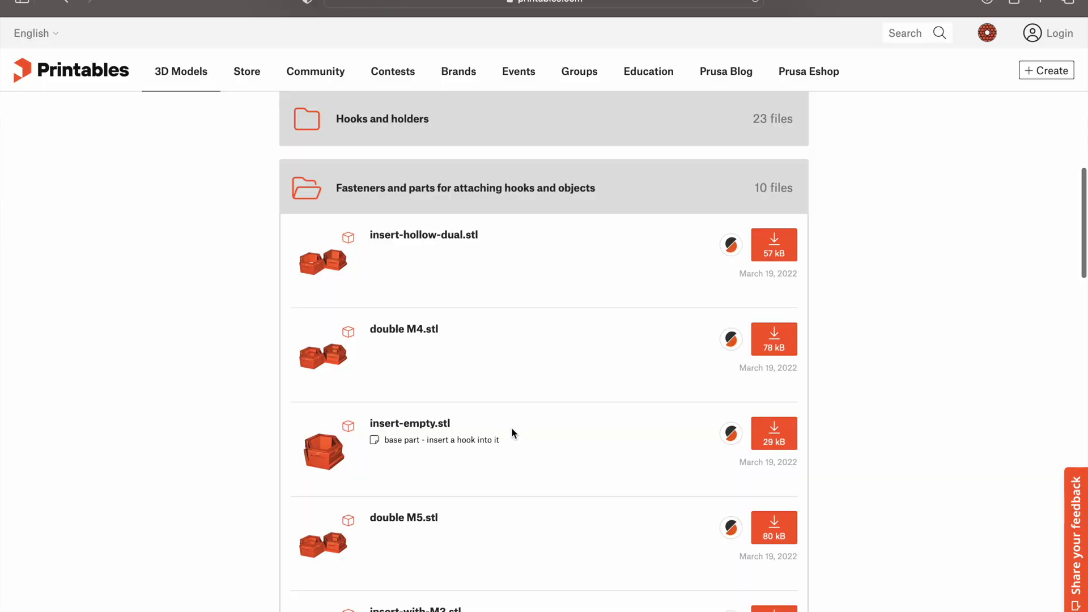
Scroll down through the Honeycomb storage wall's Files list
scroll(511, 430, "down", 6)
scroll(512, 433, "down", 10)
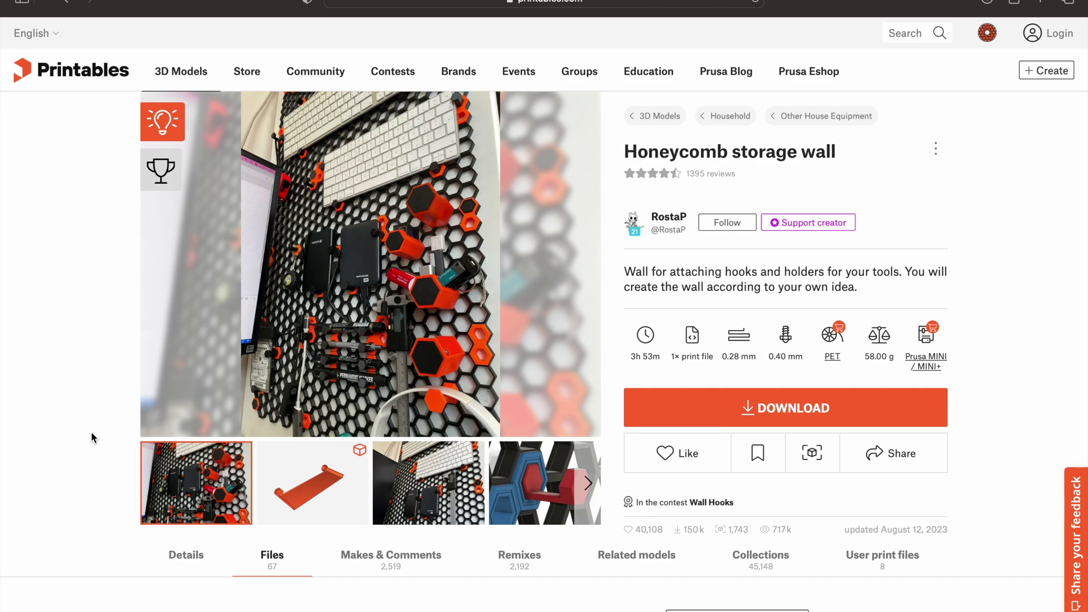
Show the model's remixes and scroll through the remix cards
scroll(97, 433, "down", 3)
left_click(542, 424)
scroll(542, 425, "down", 4)
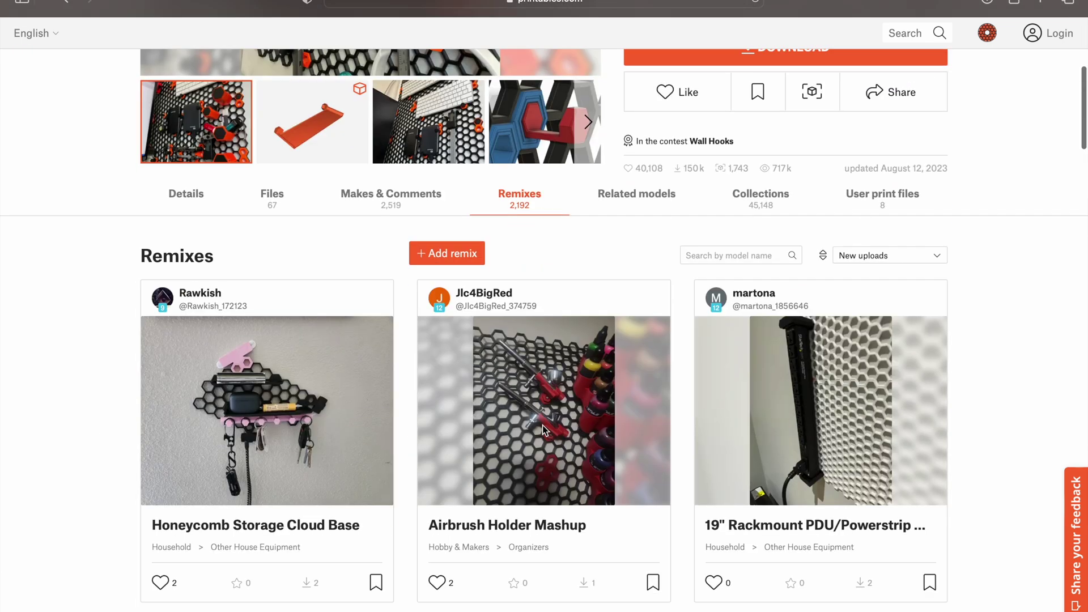
scroll(587, 253, "down", 2)
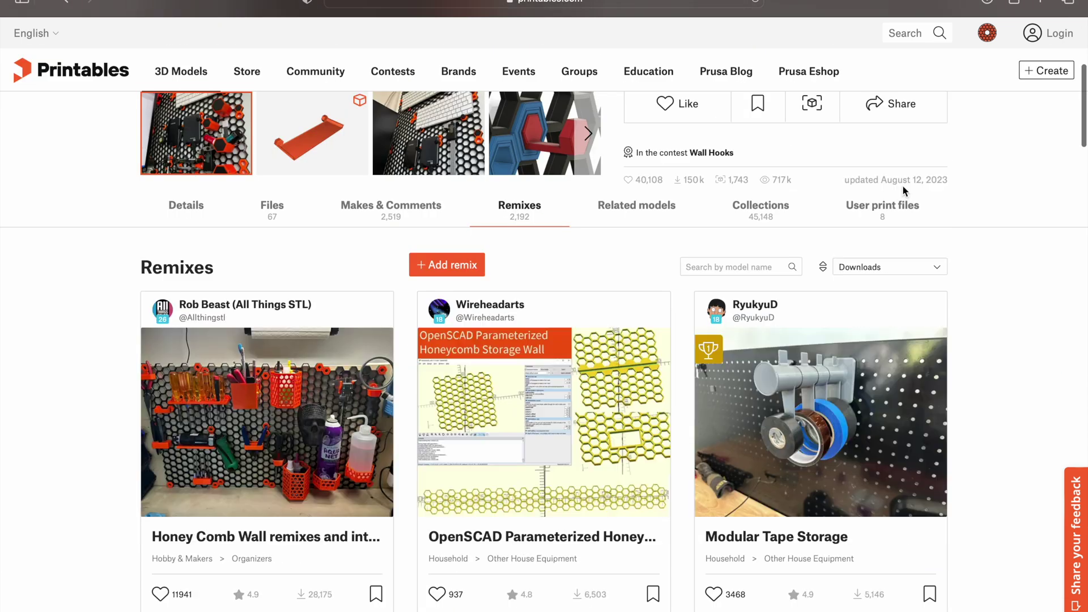
scroll(648, 438, "down", 5)
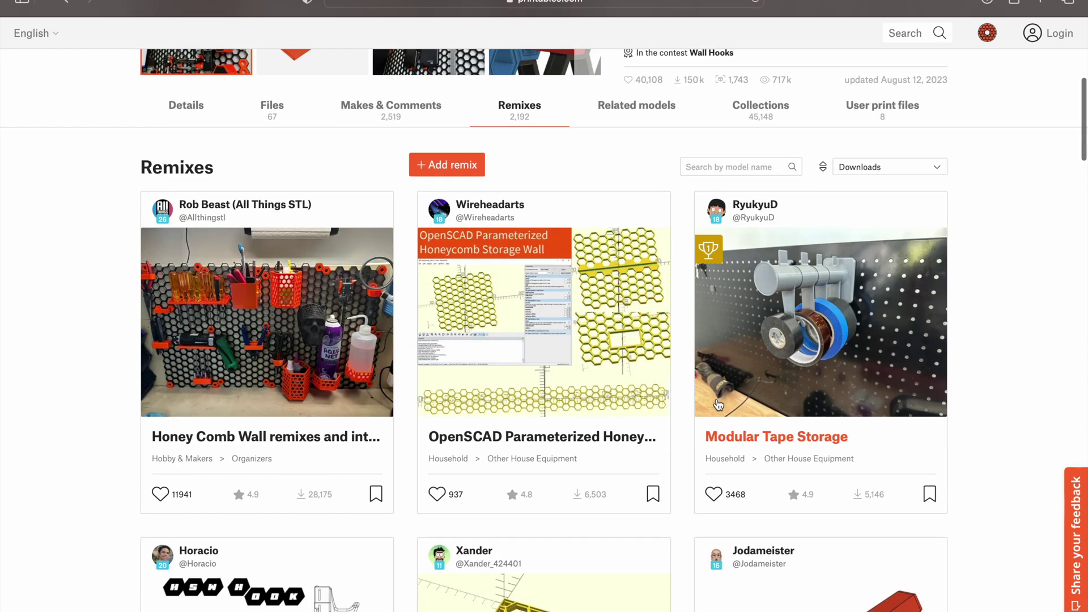
scroll(648, 438, "down", 12)
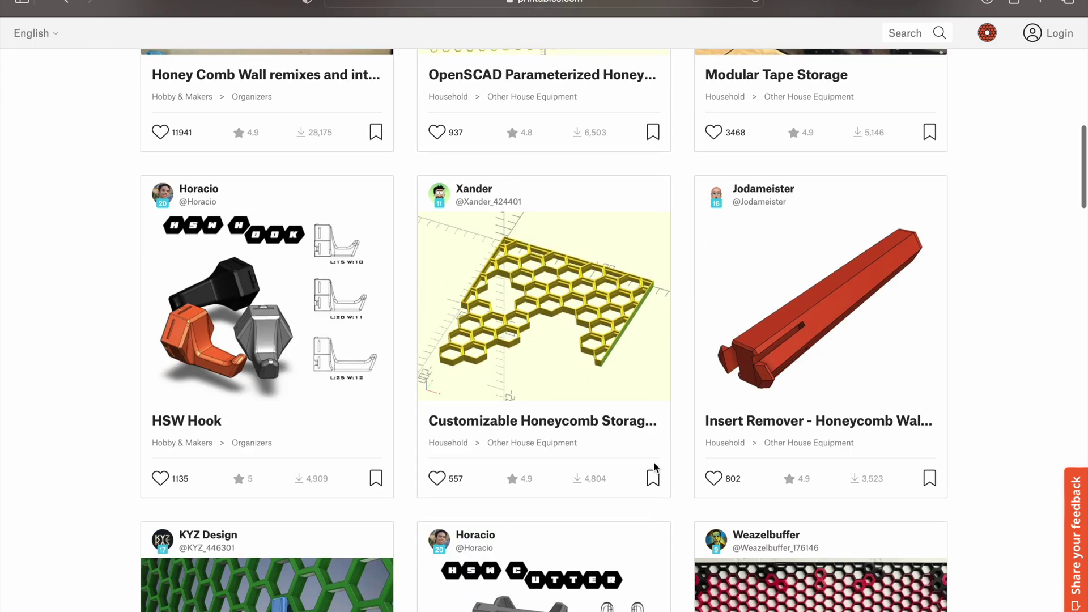
scroll(522, 592, "down", 9)
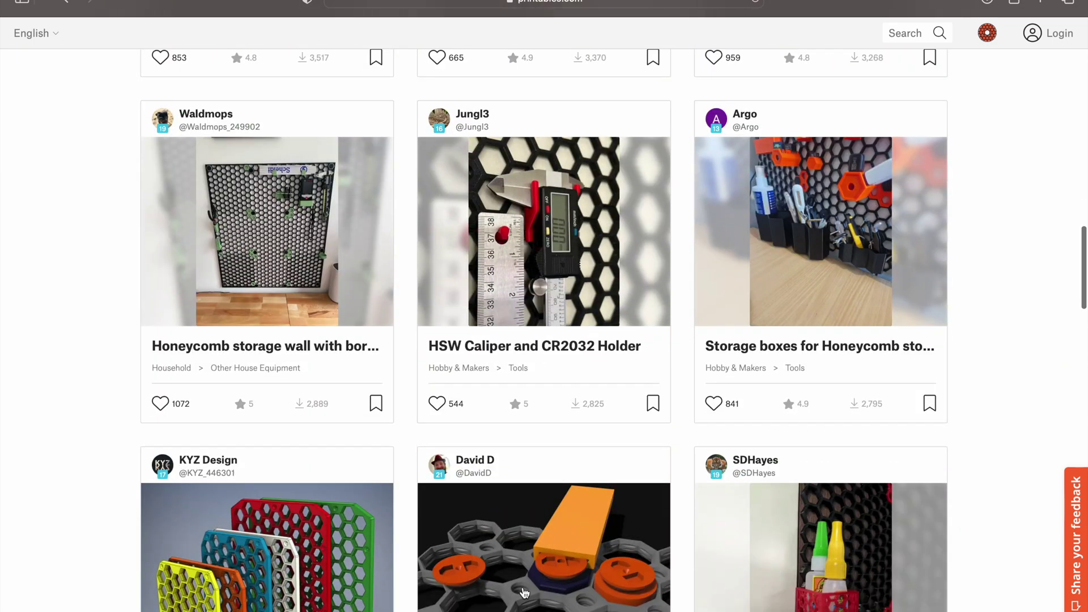
scroll(523, 592, "down", 15)
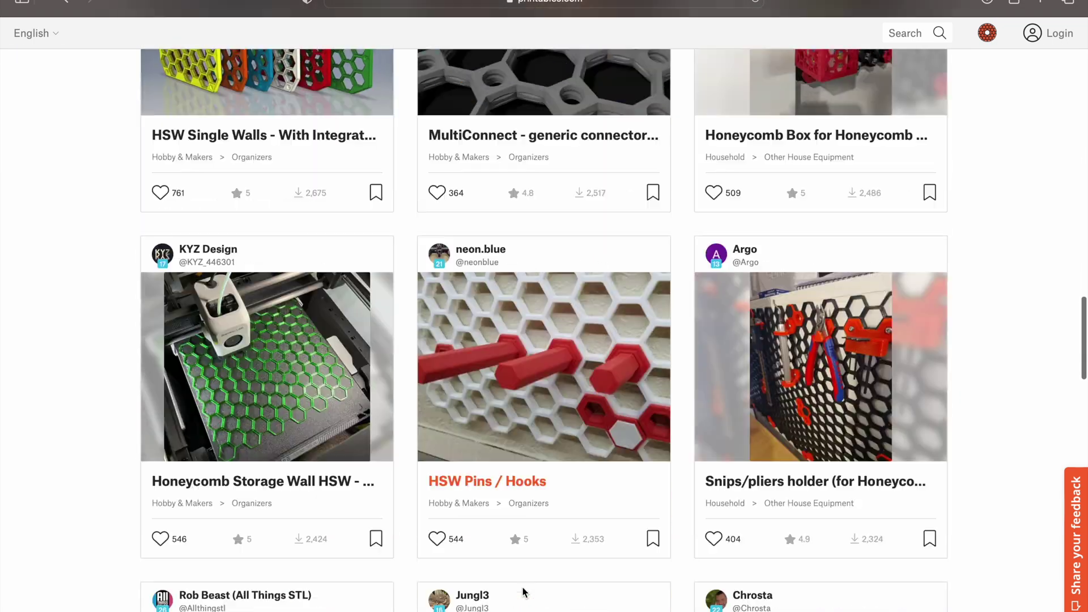
scroll(524, 592, "down", 2)
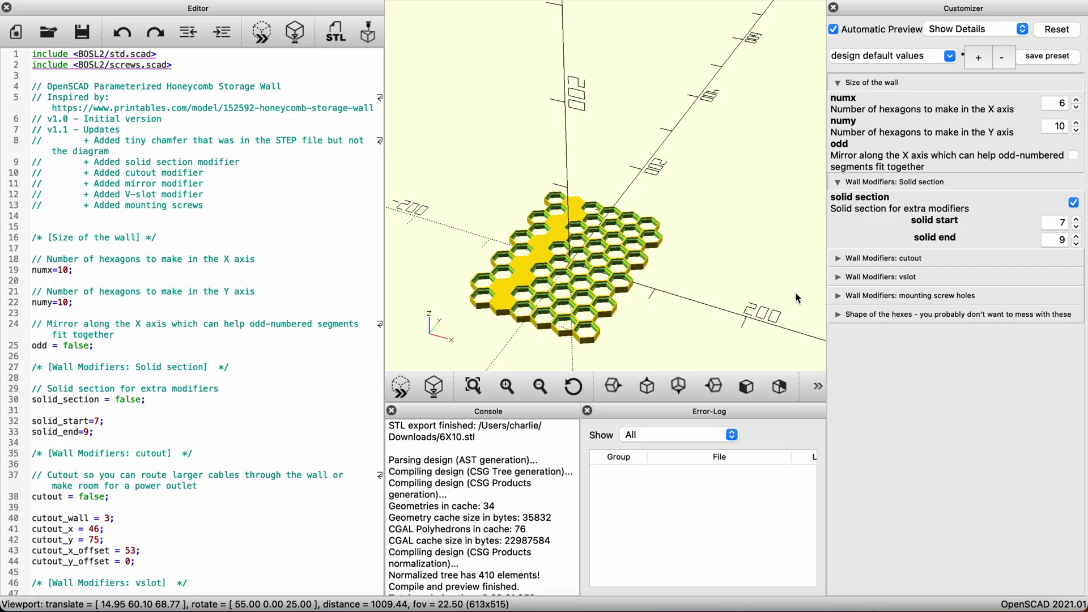
Turn off the solid section, add the rectangular cable cutout, and enable the V-slot option
left_click(1073, 202)
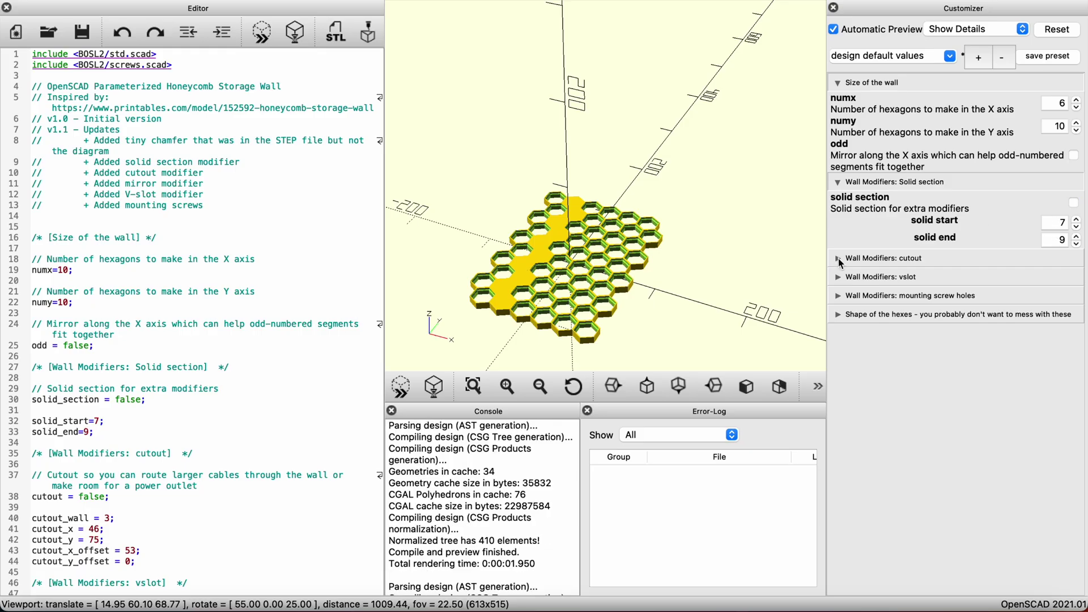
left_click(838, 258)
left_click(866, 258)
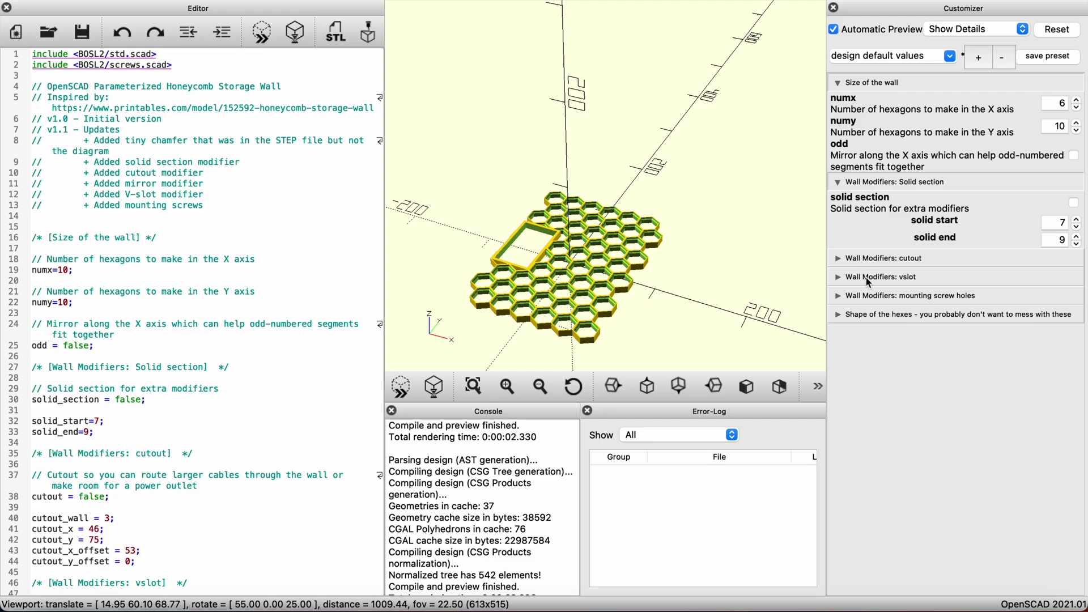
left_click(867, 276)
left_click(1072, 309)
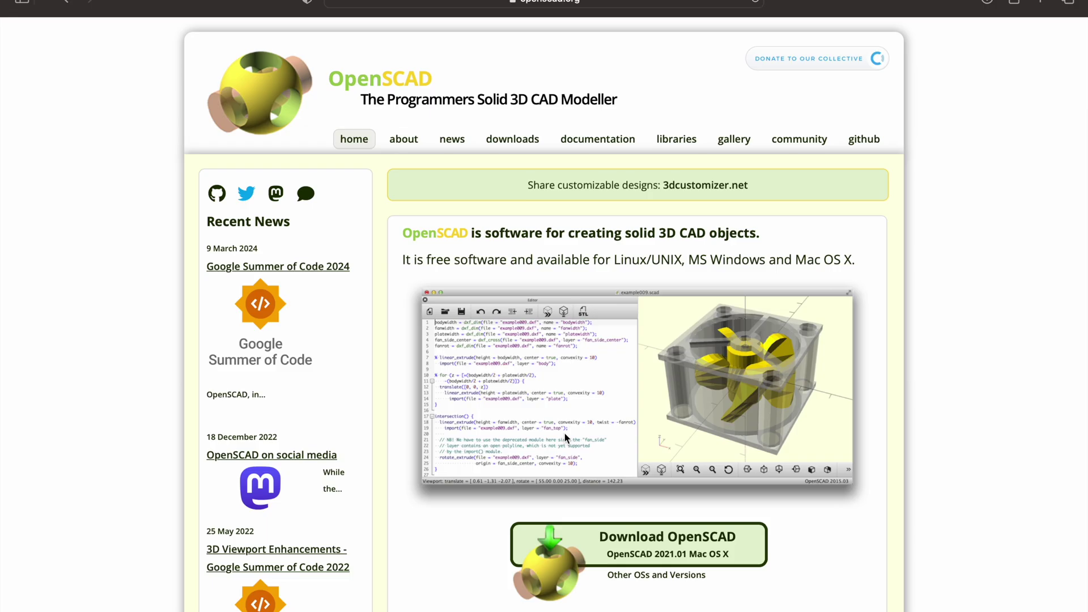
Scroll down the openscad.org home page
scroll(564, 433, "down", 3)
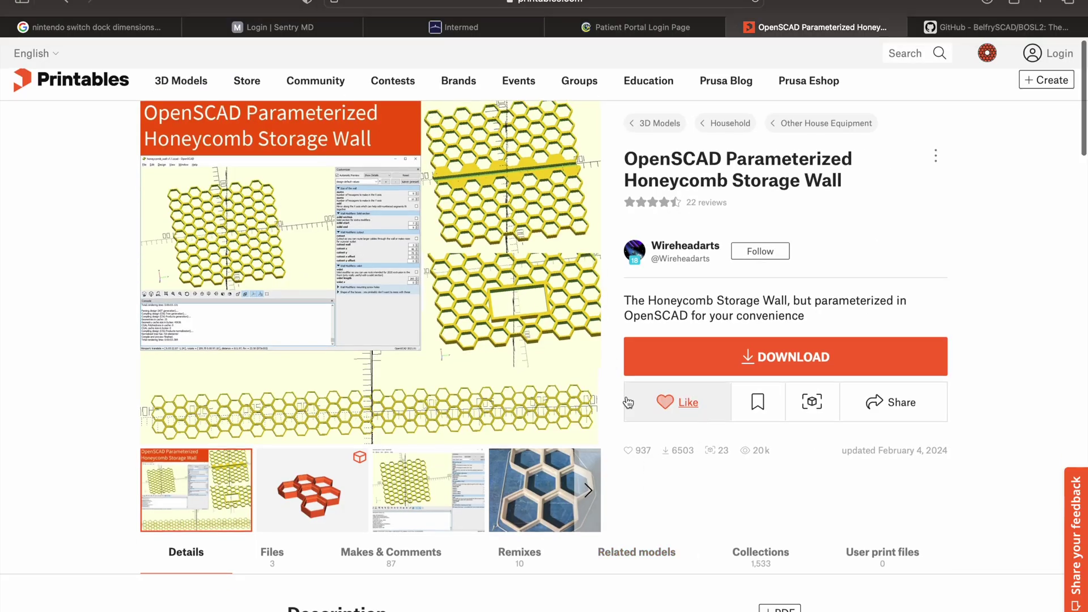
Open the BOSL2 library repository link in a new tab
scroll(618, 396, "down", 10)
scroll(618, 396, "up", 2)
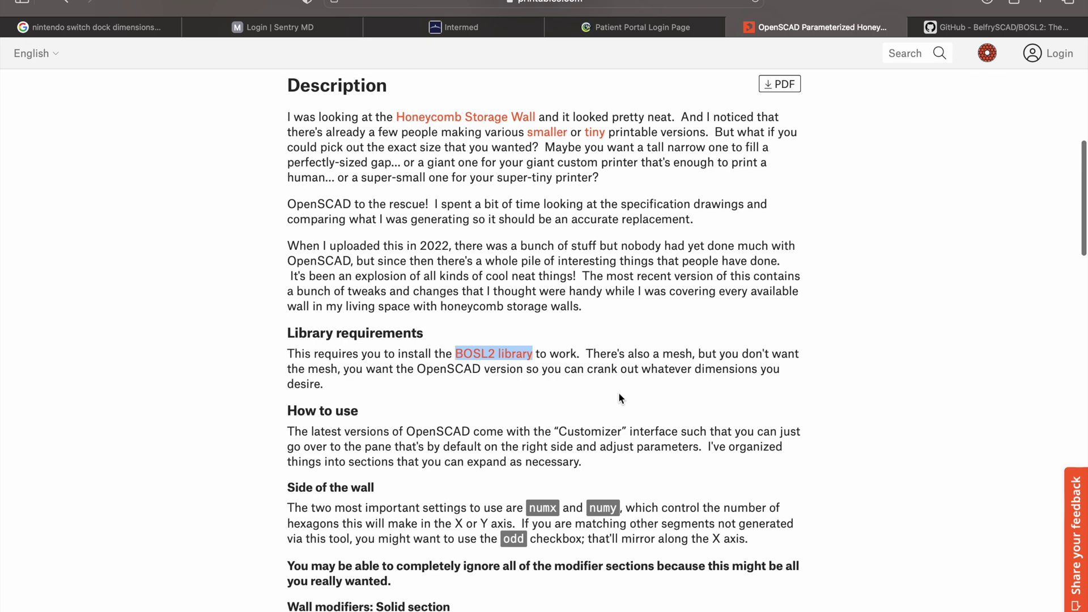
right_click(504, 361)
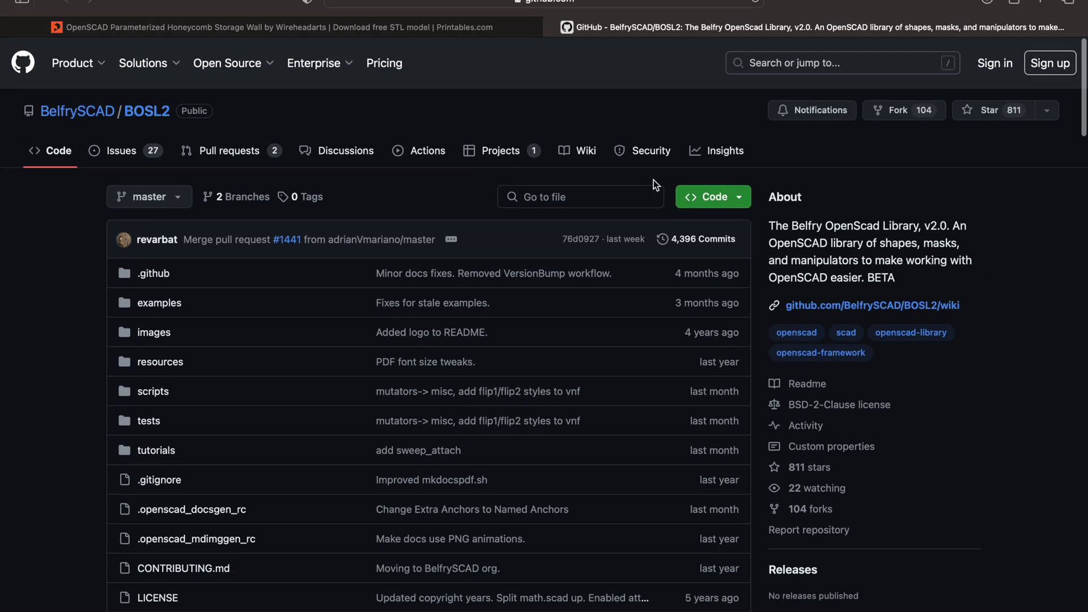
Download the BOSL2 zip from the Installation section and start renaming the BOSL2-master folder
scroll(654, 179, "down", 15)
scroll(654, 179, "down", 15)
right_click(338, 466)
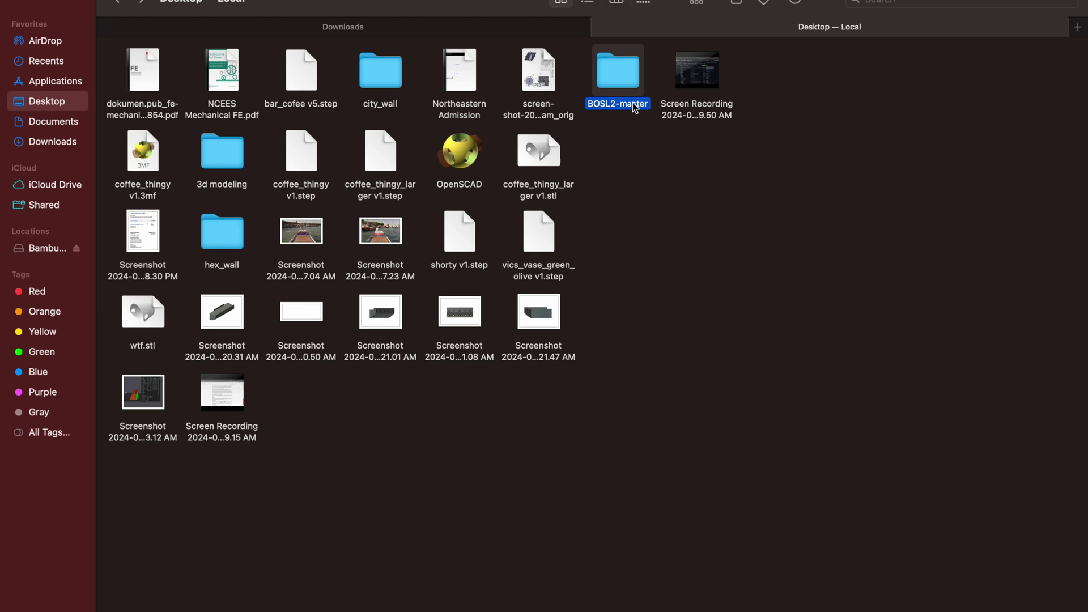
left_click(629, 106)
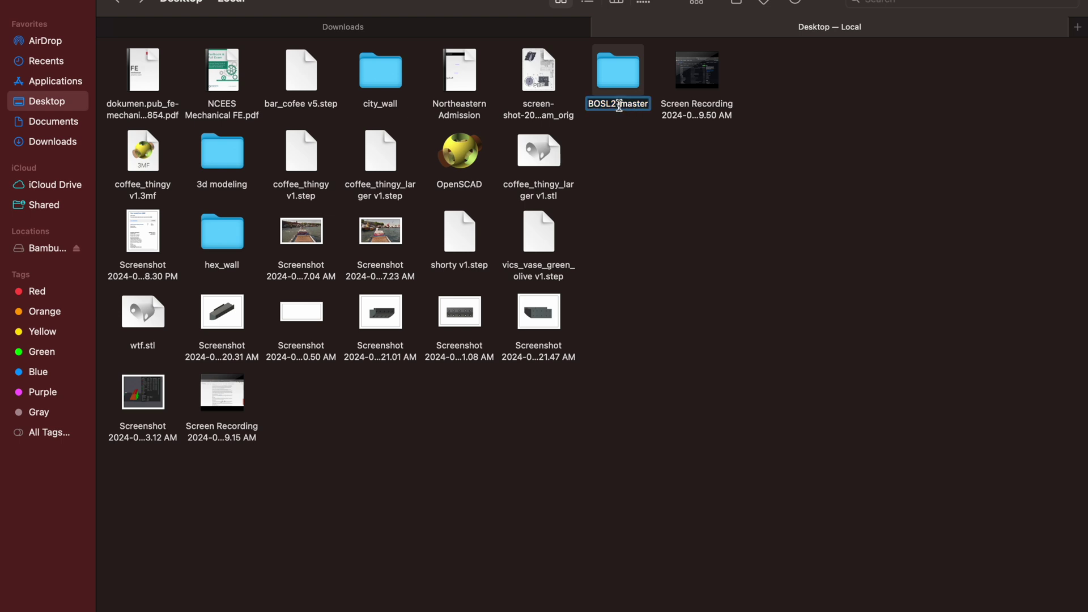
Rename the BOSL2-master folder to BOSL2 by deleting the -master suffix
left_click_drag(619, 105, 653, 106)
key("BackSpace")
key("BackSpace")
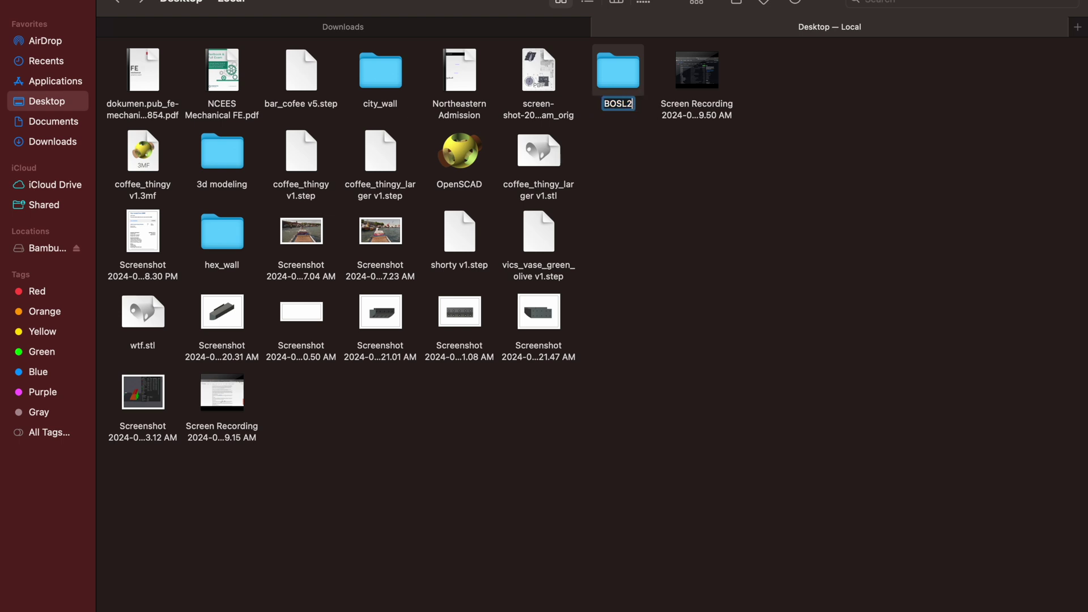
left_click(659, 166)
left_click(626, 77)
Check OpenSCAD's package Contents > Resources > libraries folder, then go back to Resources
right_click(476, 161)
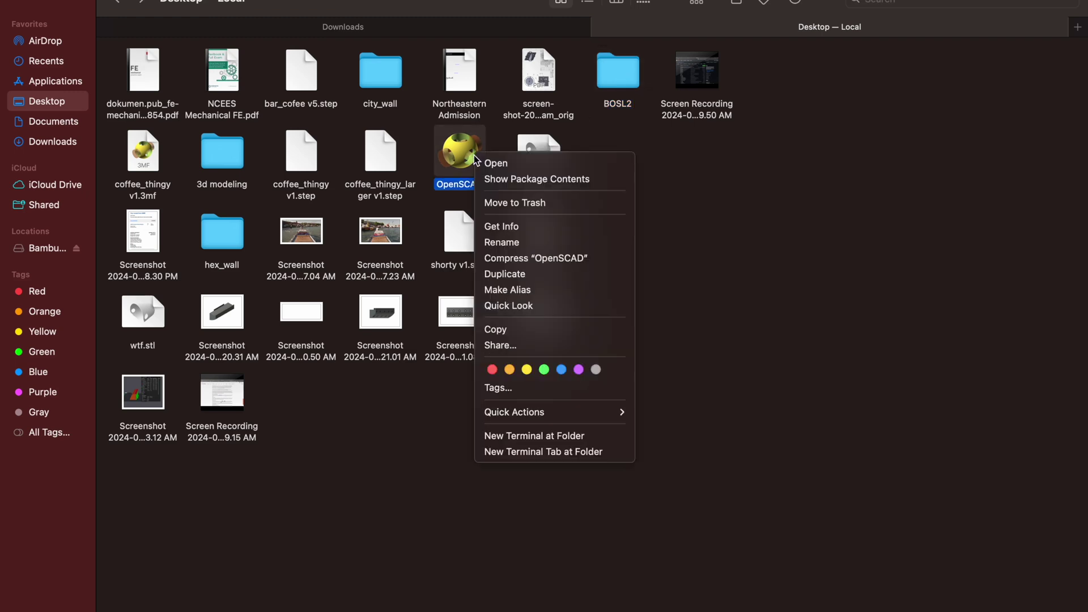
left_click(521, 180)
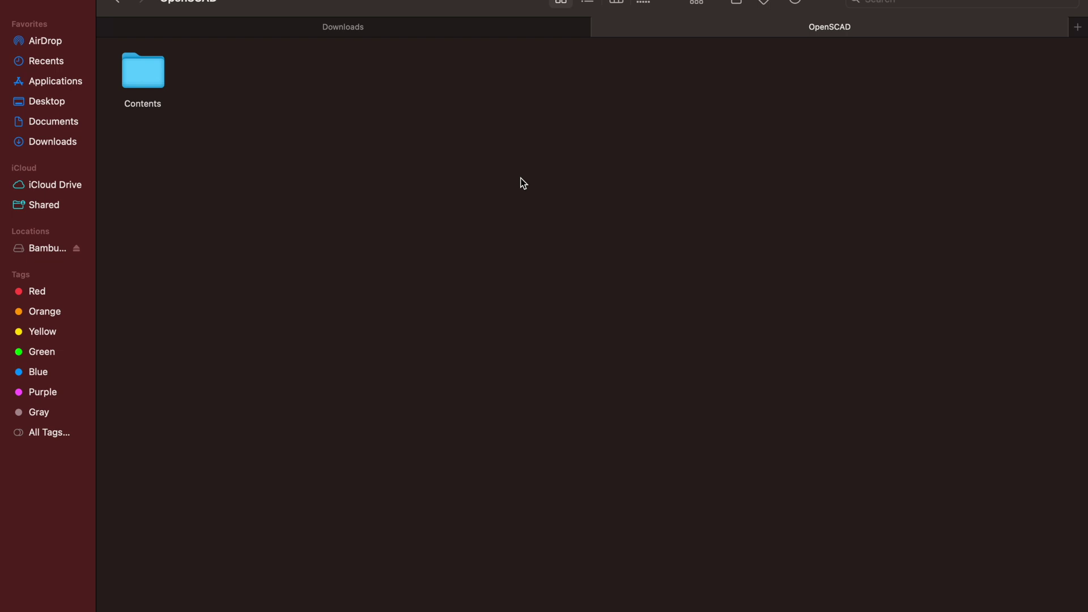
double_click(146, 83)
double_click(549, 77)
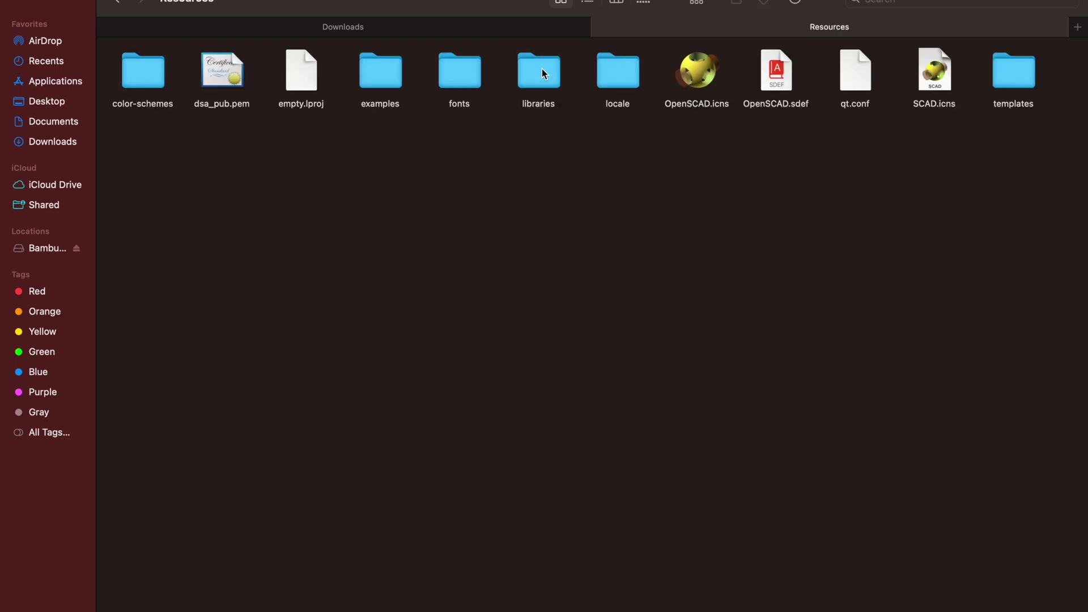
double_click(542, 73)
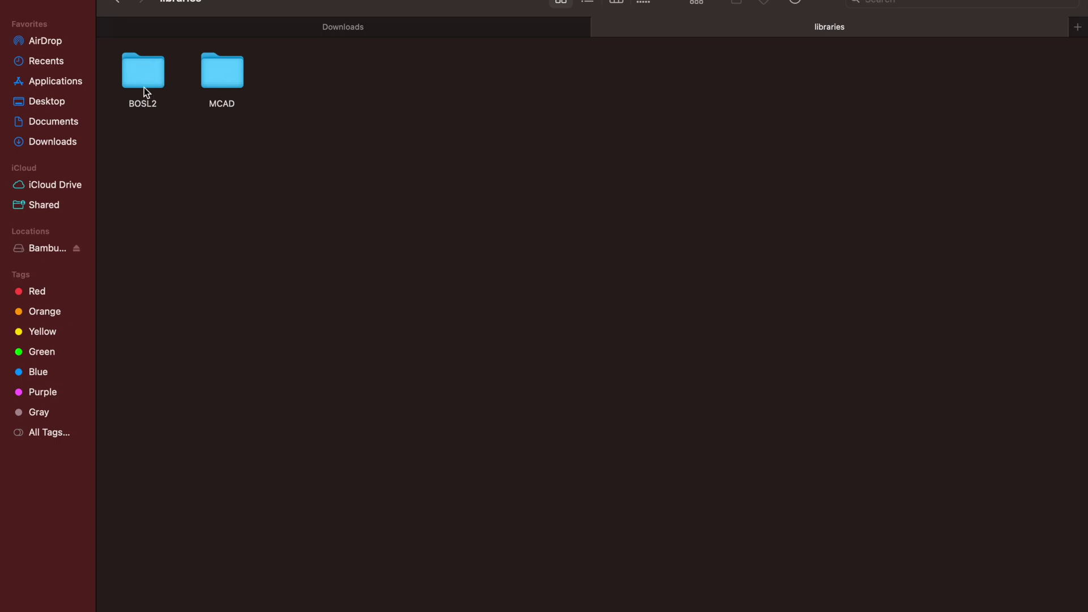
left_click(118, 4)
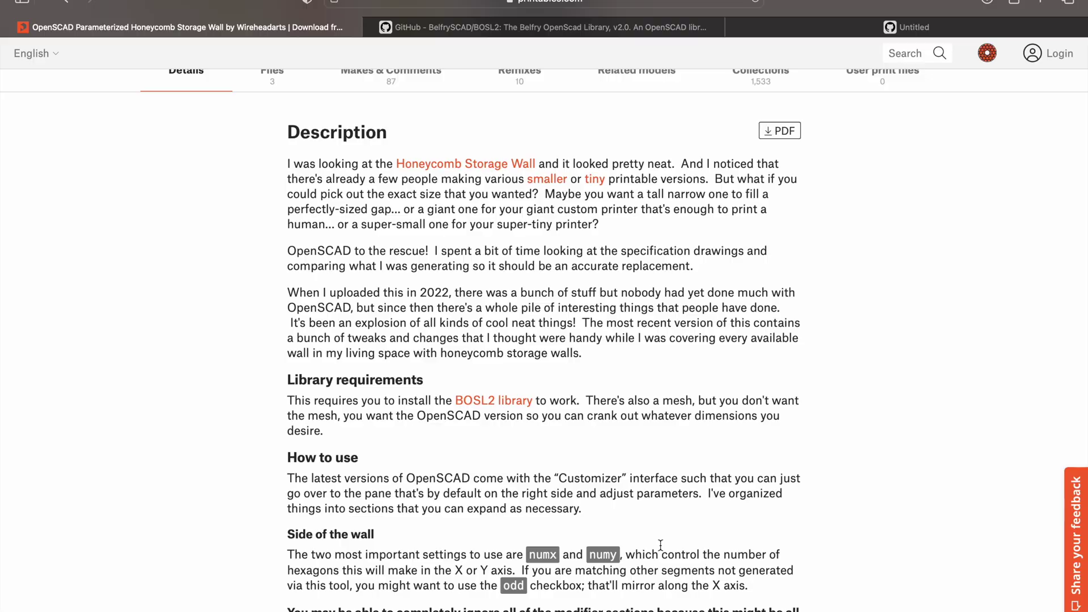
scroll(658, 546, "up", 10)
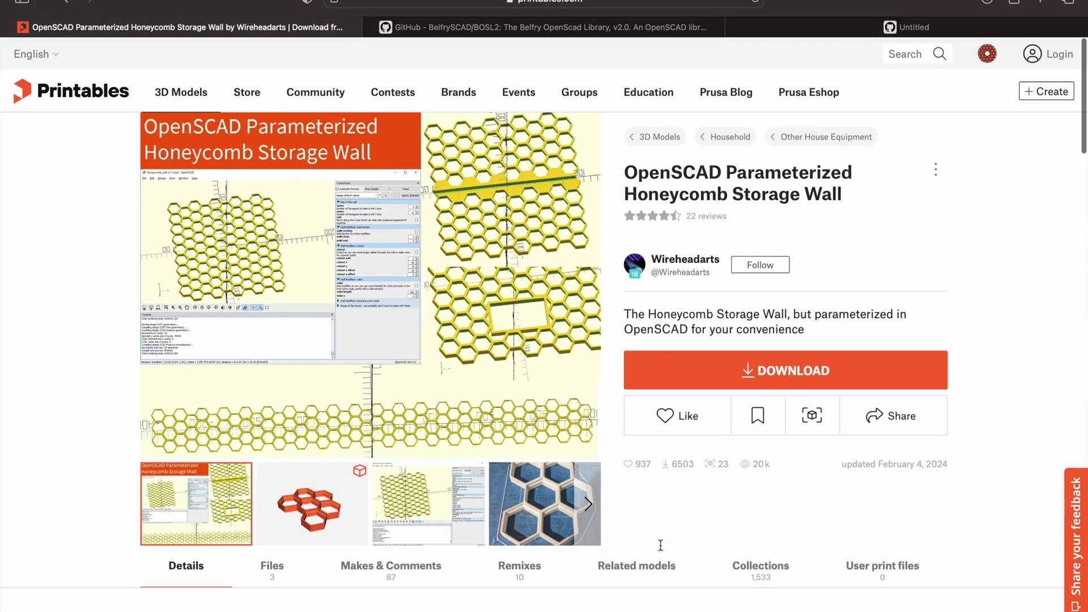
Jump to the model's downloadable files on Printables
left_click(774, 372)
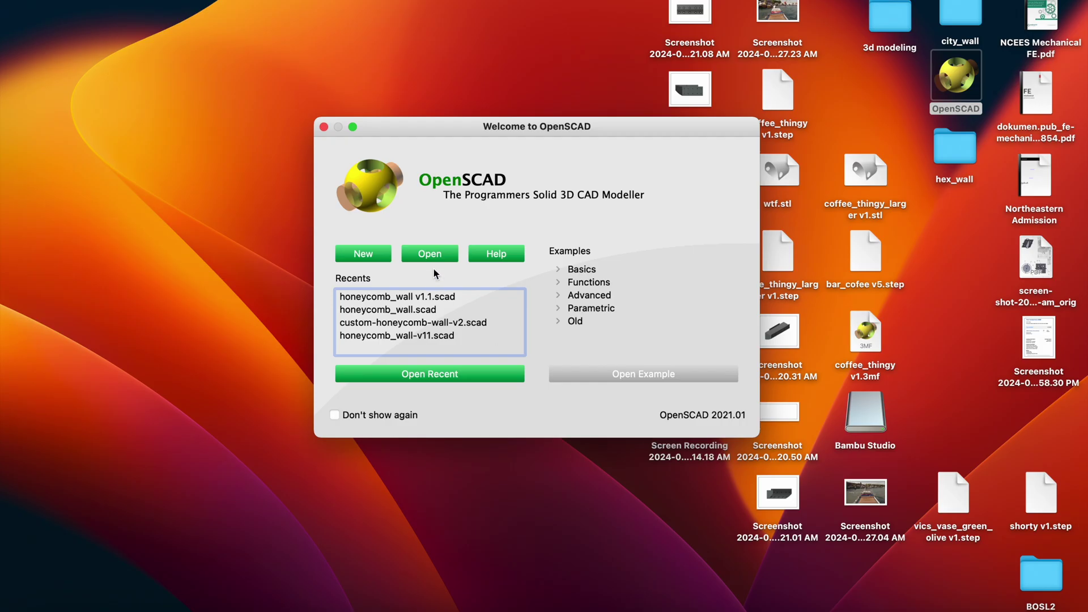
Open honeycomb_wall v1.1.scad from the Downloads folder
left_click(432, 254)
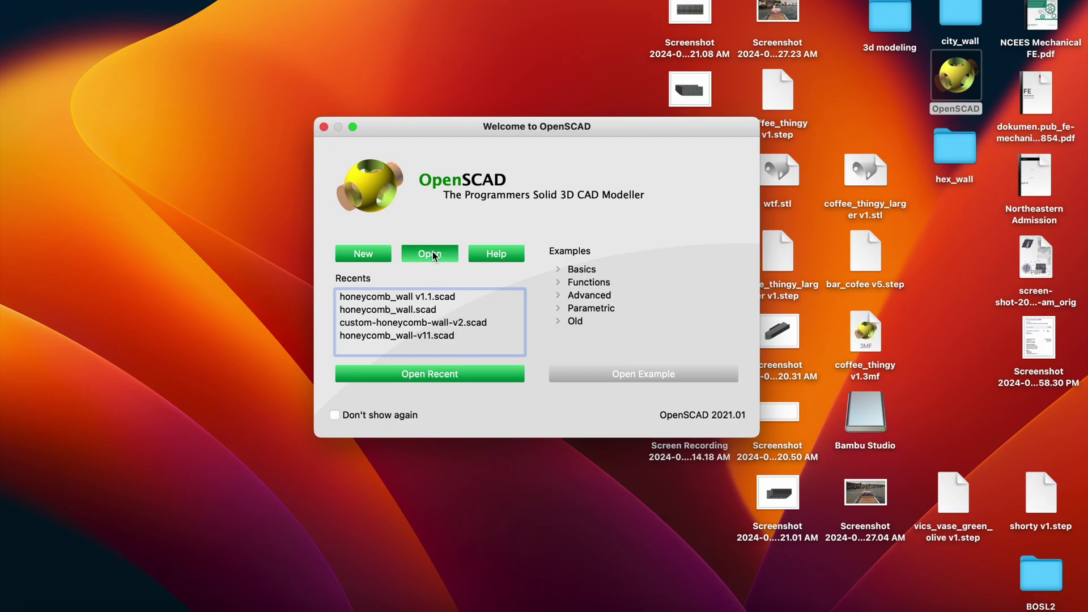
left_click(506, 273)
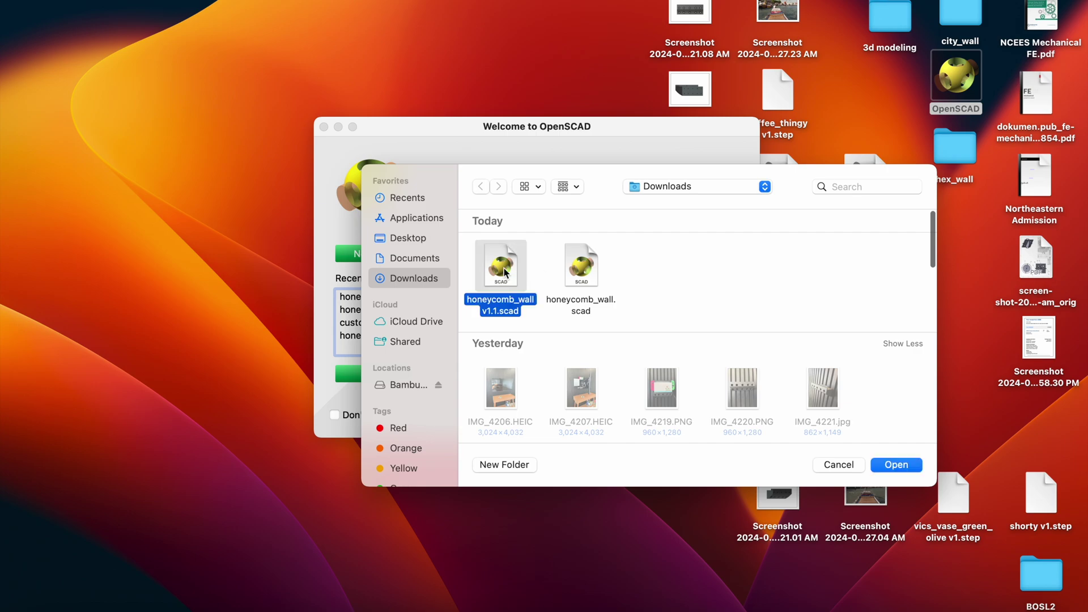
left_click(895, 464)
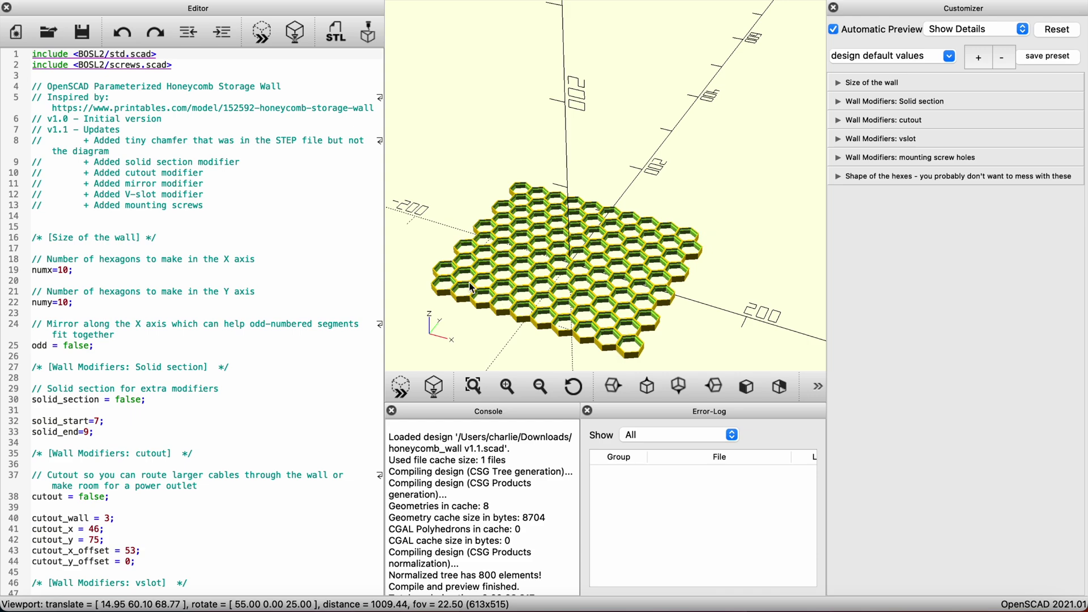
Expand the 'Size of the wall' parameters in the Customizer
scroll(190, 315, "down", 20)
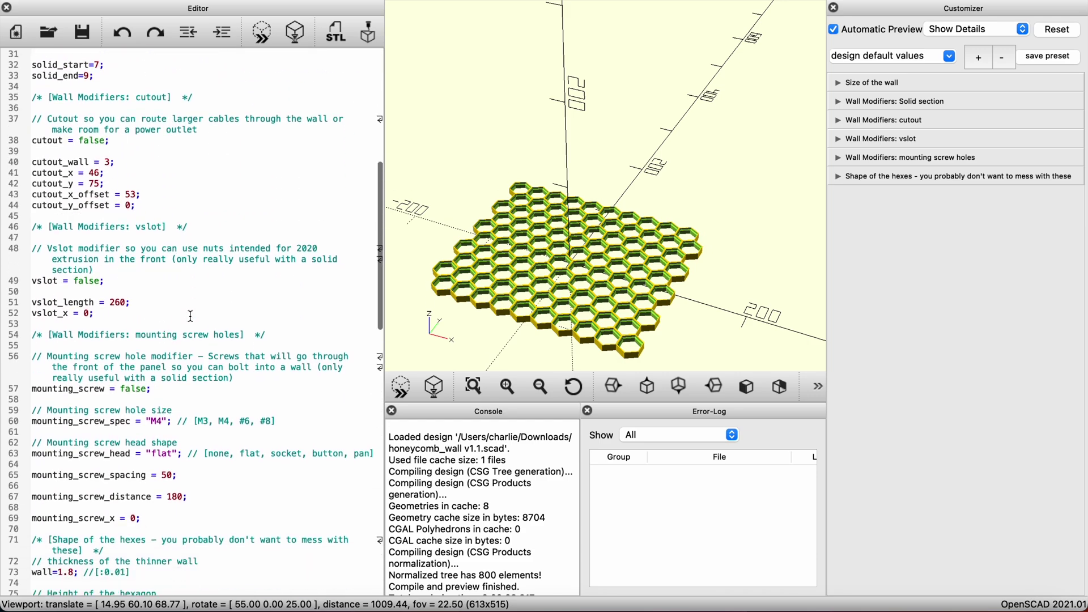
scroll(132, 301, "down", 3)
scroll(132, 300, "up", 20)
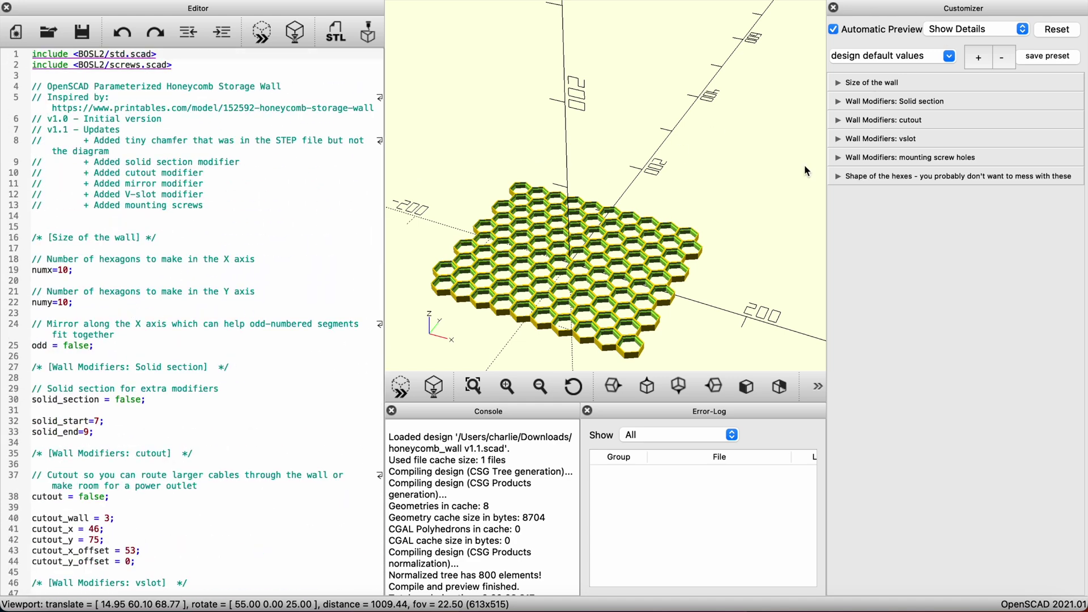
left_click(850, 84)
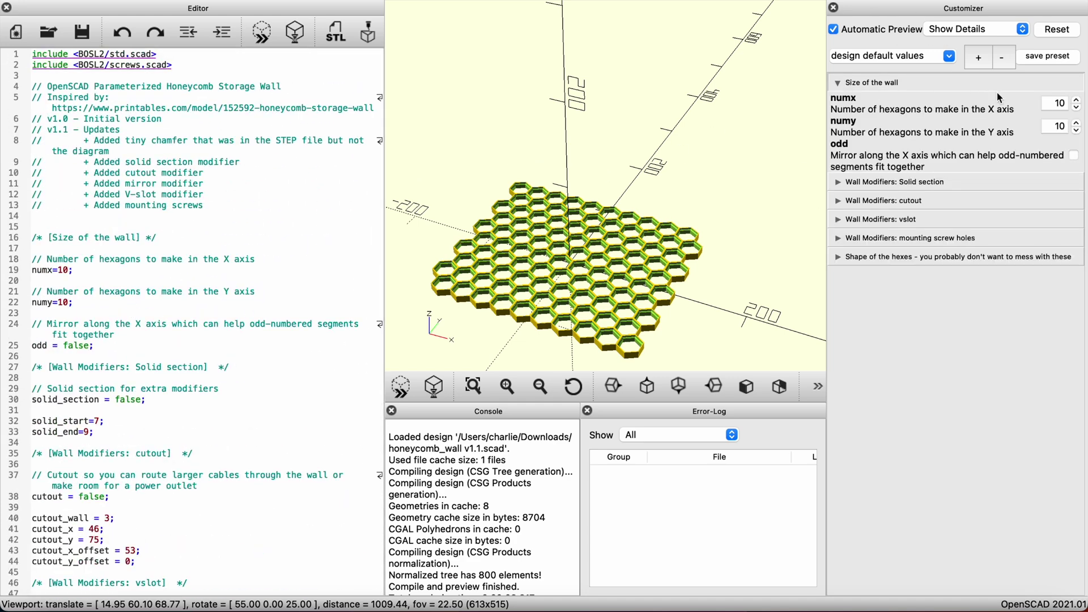
Lower numx to 6, render the wall, and save the STL export as 6X10
left_click(1076, 107)
left_click(1076, 108)
left_click(434, 390)
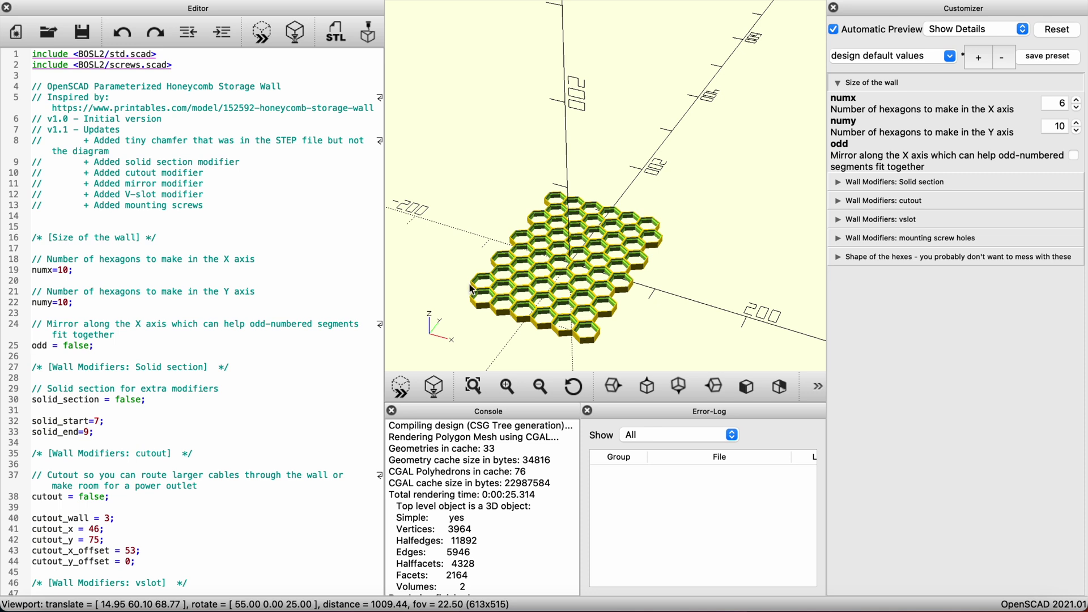
left_click(337, 35)
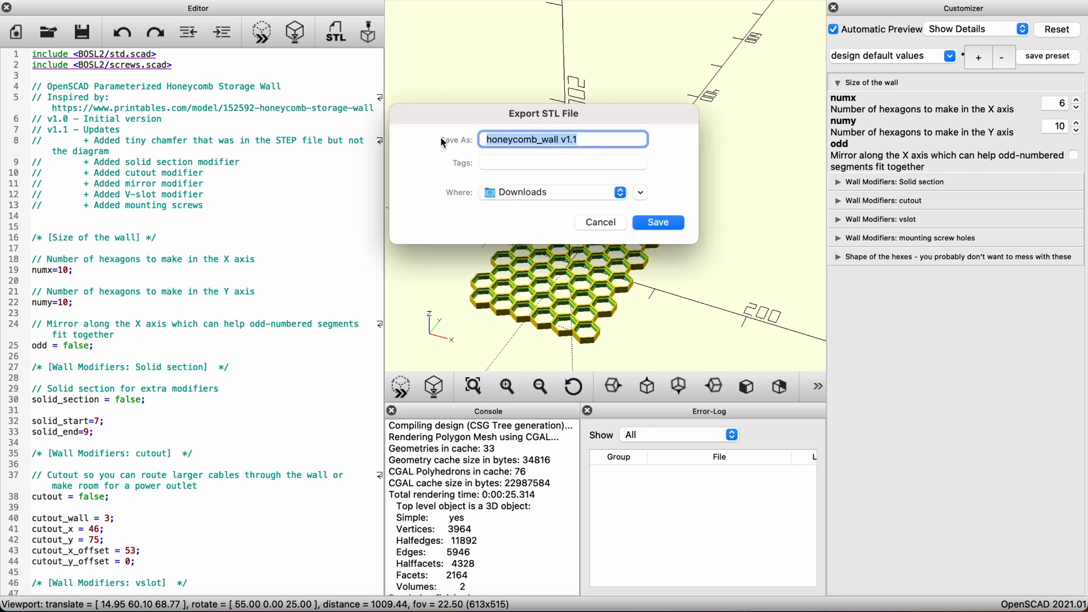
type("6X10")
left_click(662, 220)
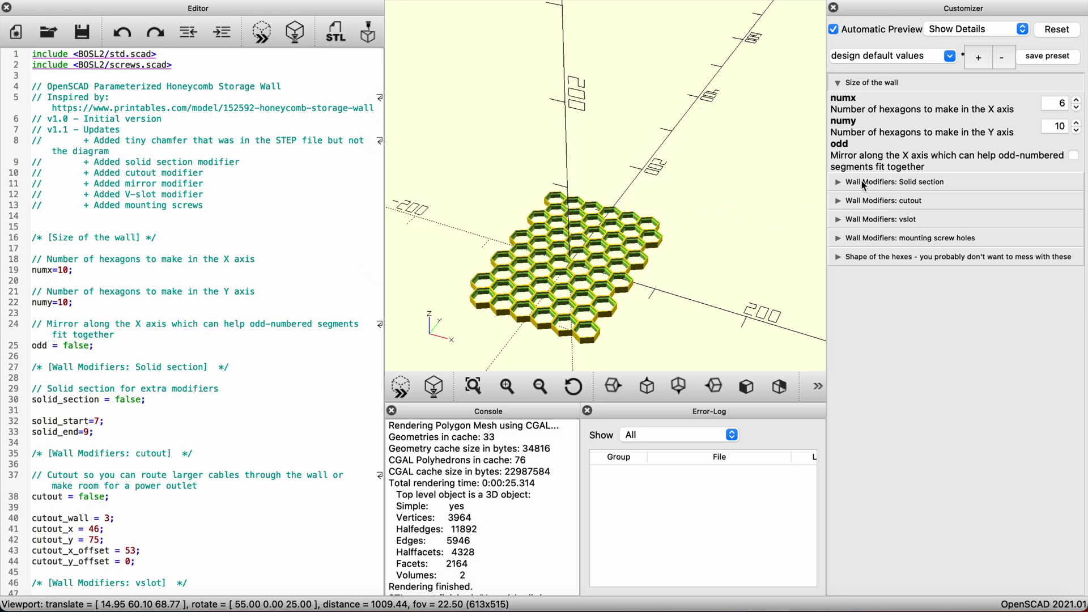
Turn off the solid section and enable the cable cutout in the Customizer
left_click(837, 183)
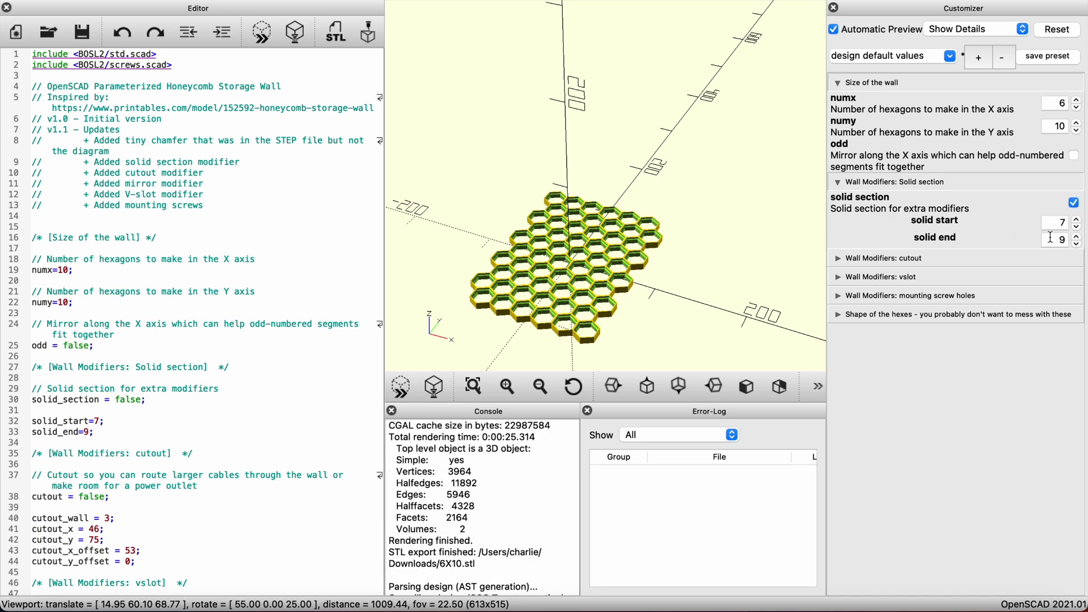
left_click(1073, 202)
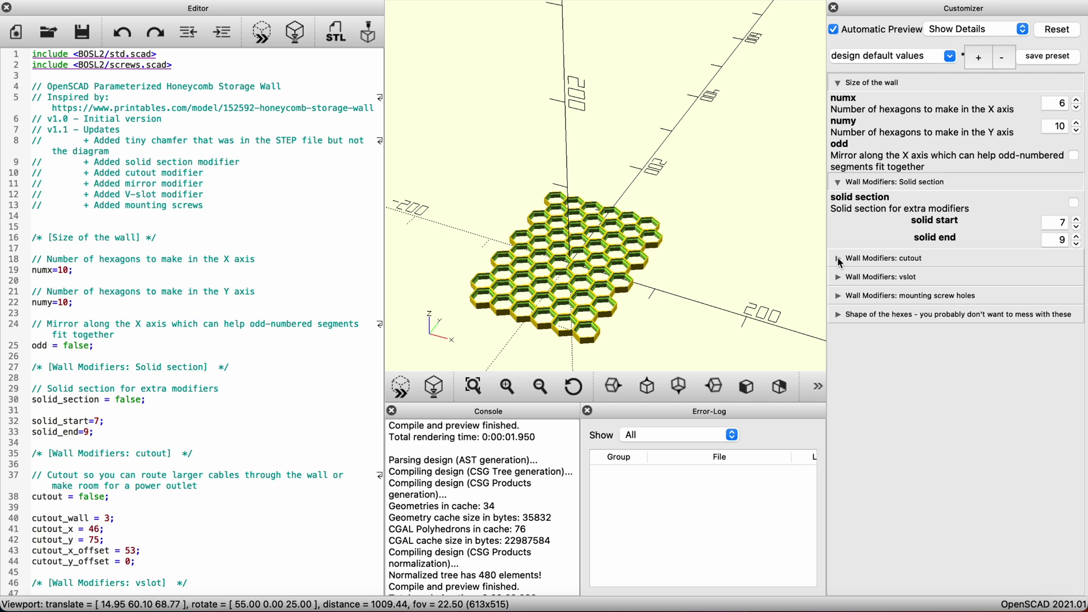
left_click(838, 257)
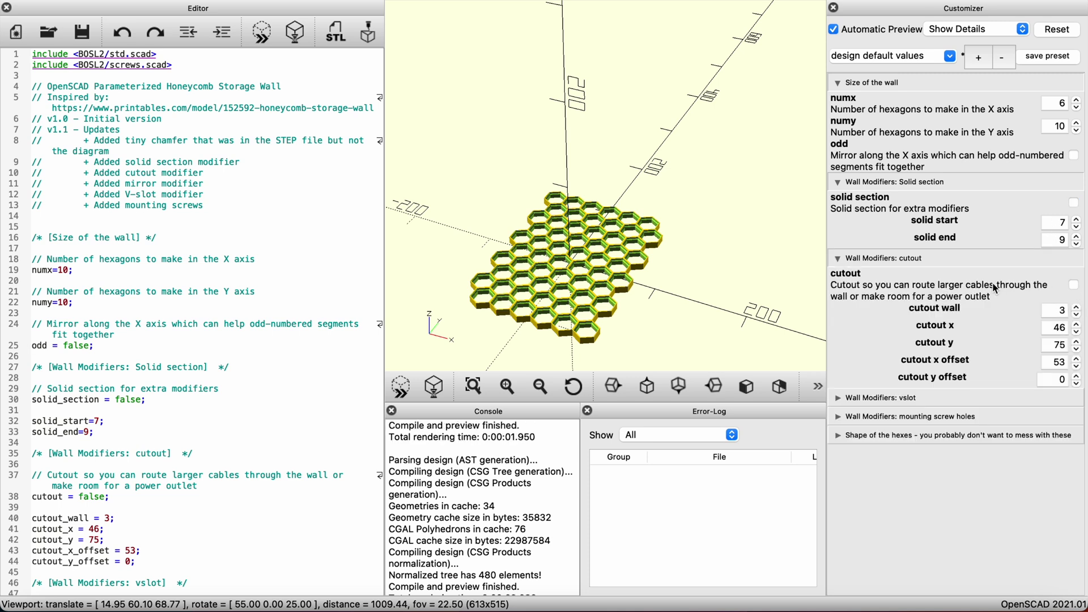
left_click(1073, 284)
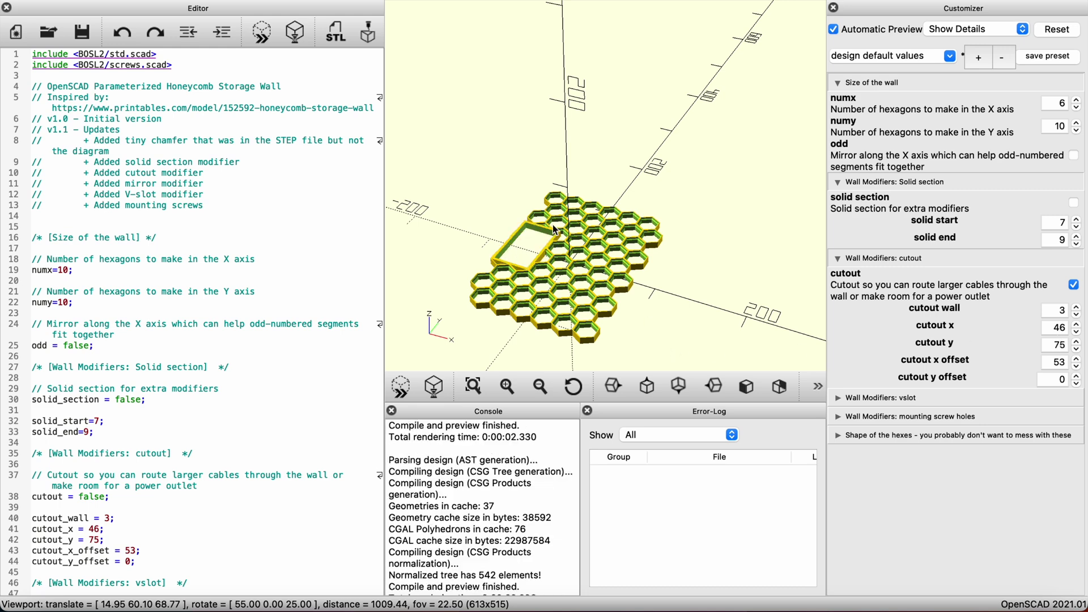
left_click(859, 259)
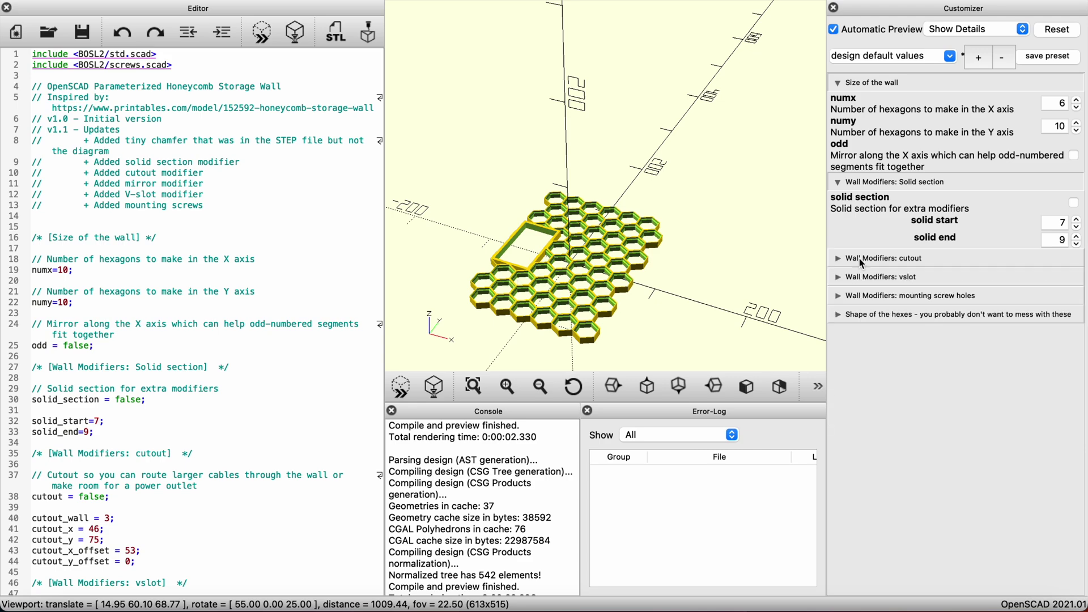
left_click(869, 277)
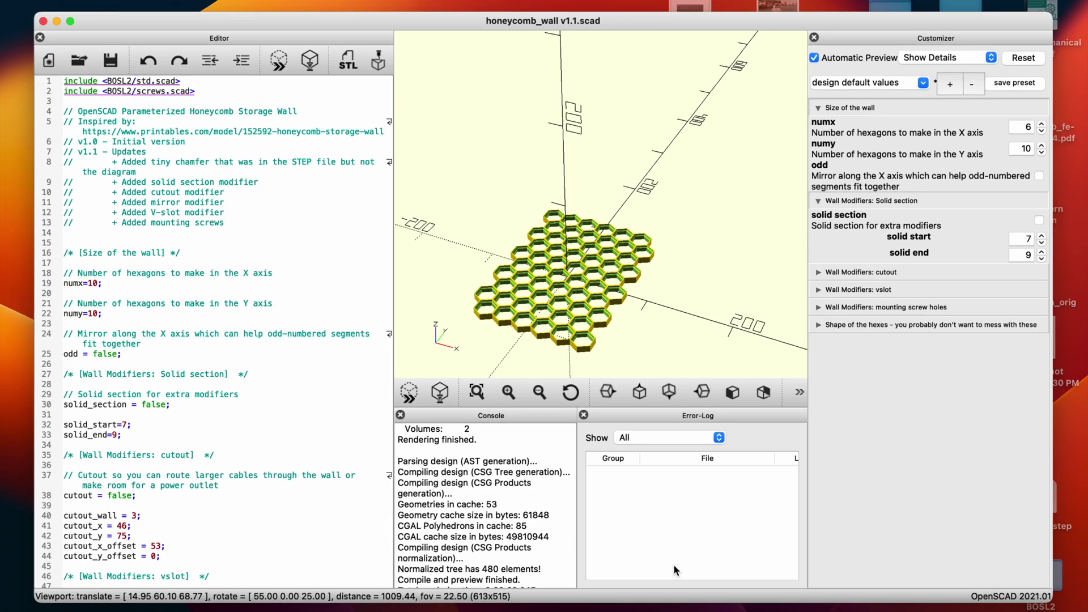
Switch back to the Printables model page and scroll down through it
key("ctrl+Up")
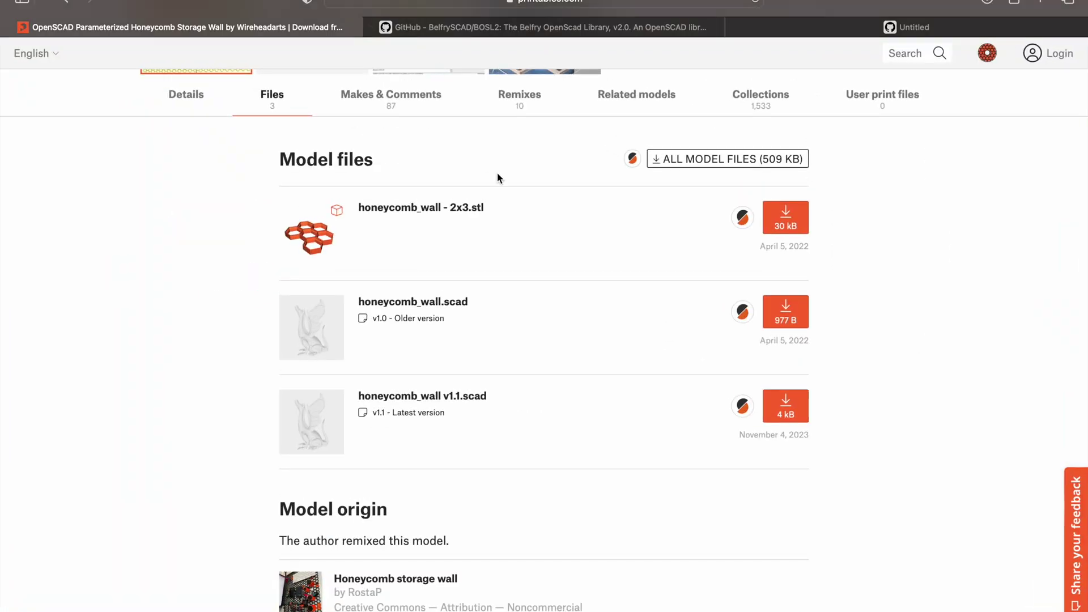
scroll(754, 317, "down", 3)
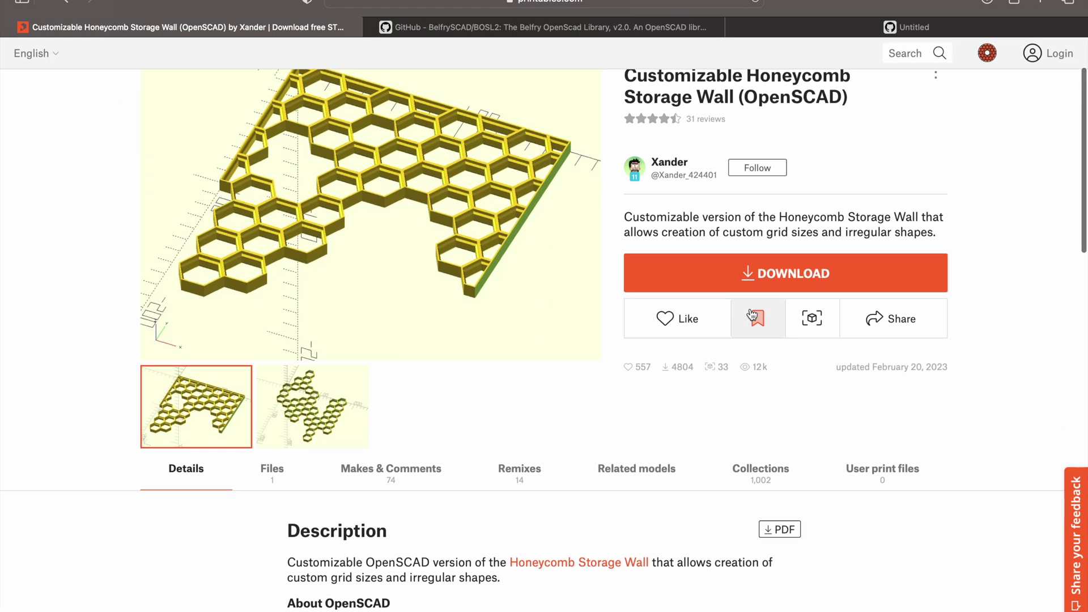
scroll(787, 283, "down", 5)
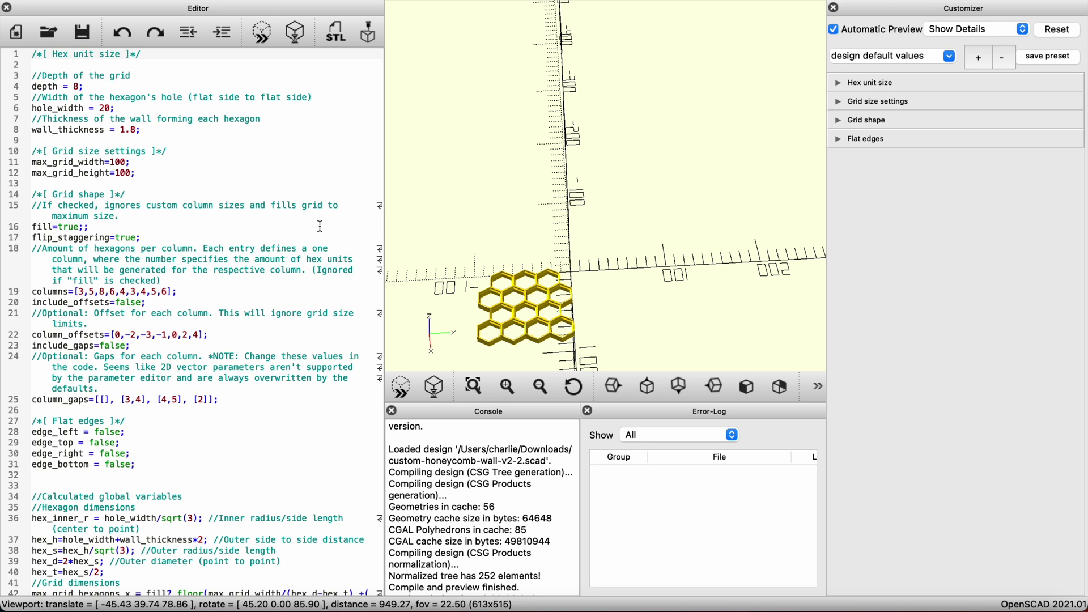
Expand the Customizer's Grid size settings and select the max grid width value to replace with 212
left_click(859, 83)
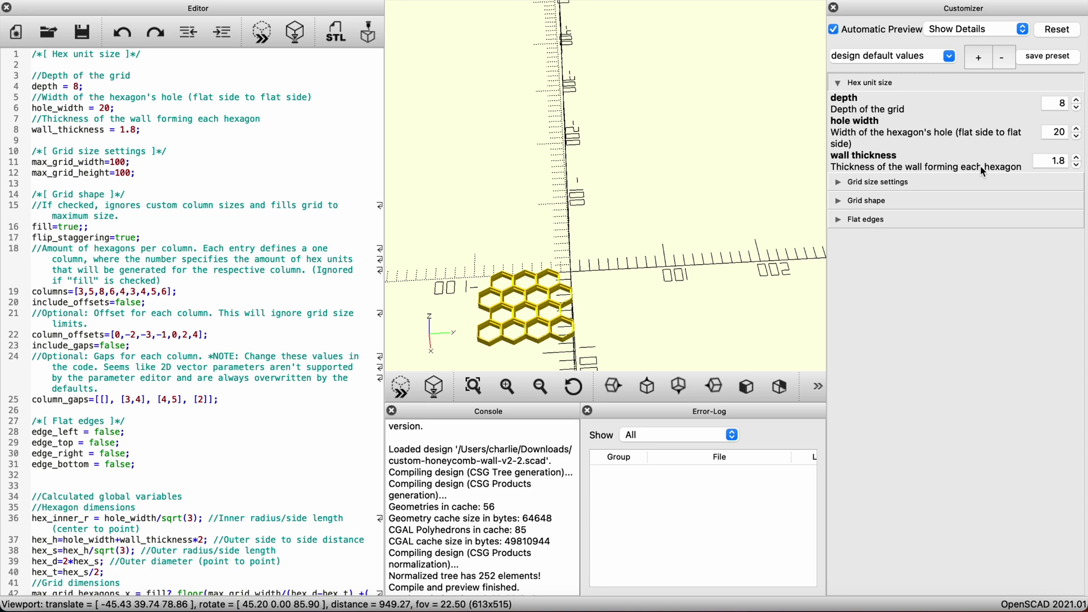
left_click(913, 82)
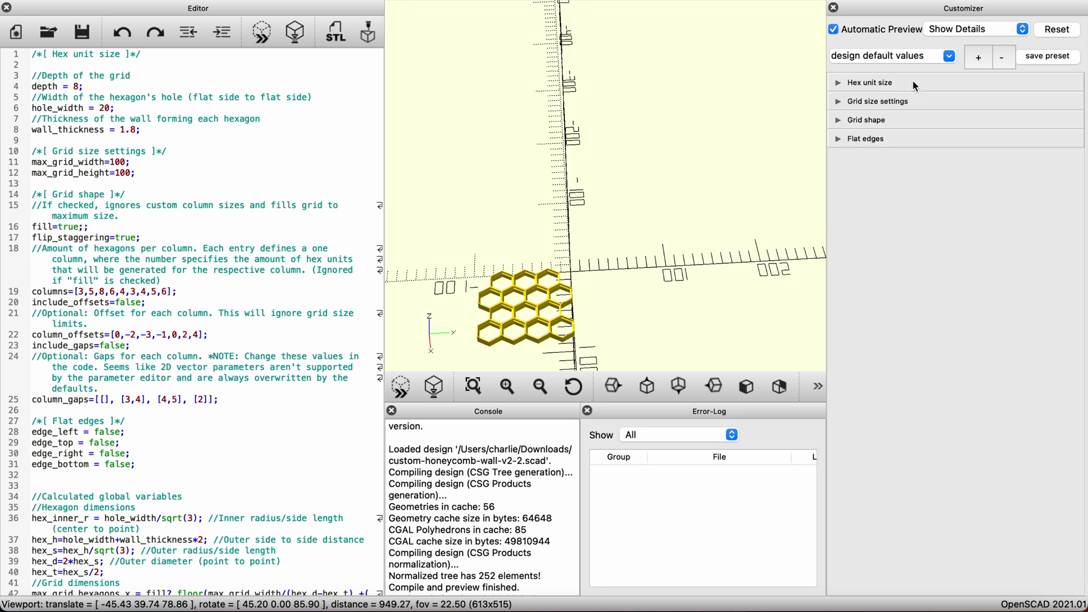
left_click(882, 102)
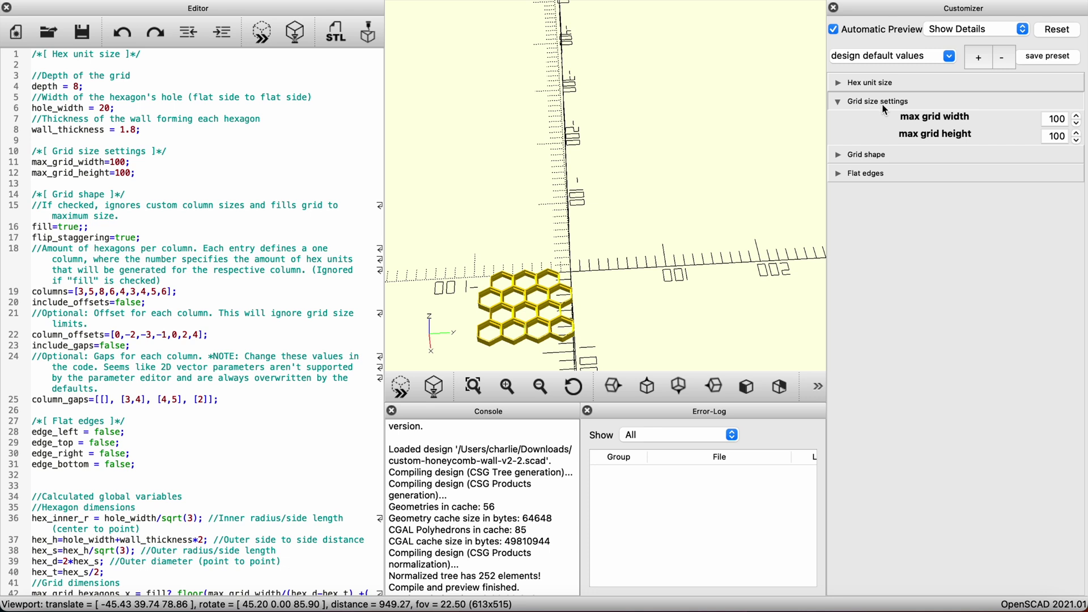
double_click(1061, 119)
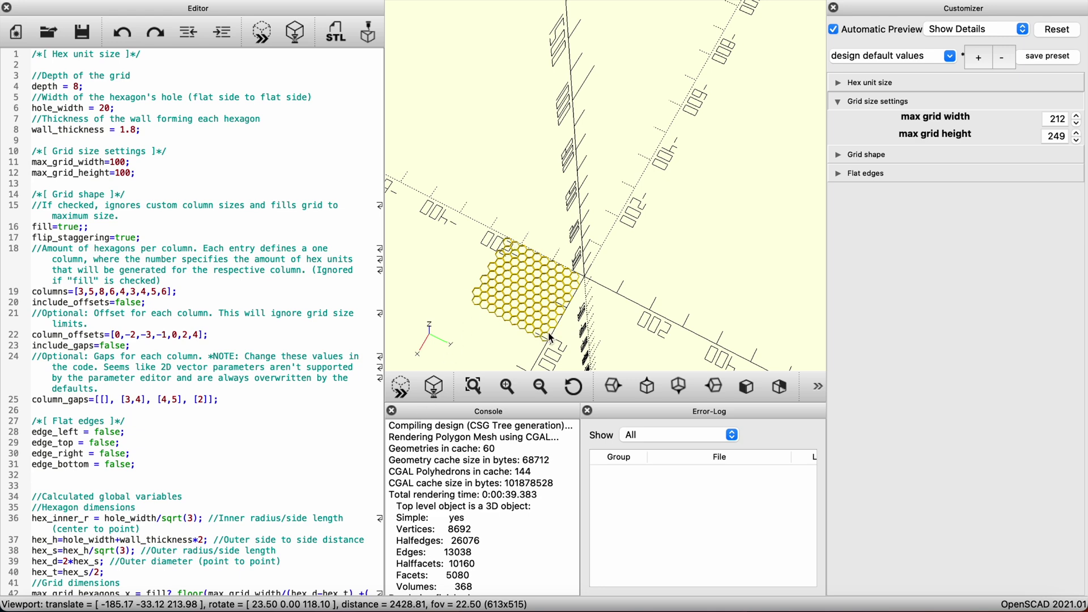
Enable the flat bottom edge option for the honeycomb grid and inspect the preview
left_click(866, 155)
left_click(866, 155)
left_click(870, 173)
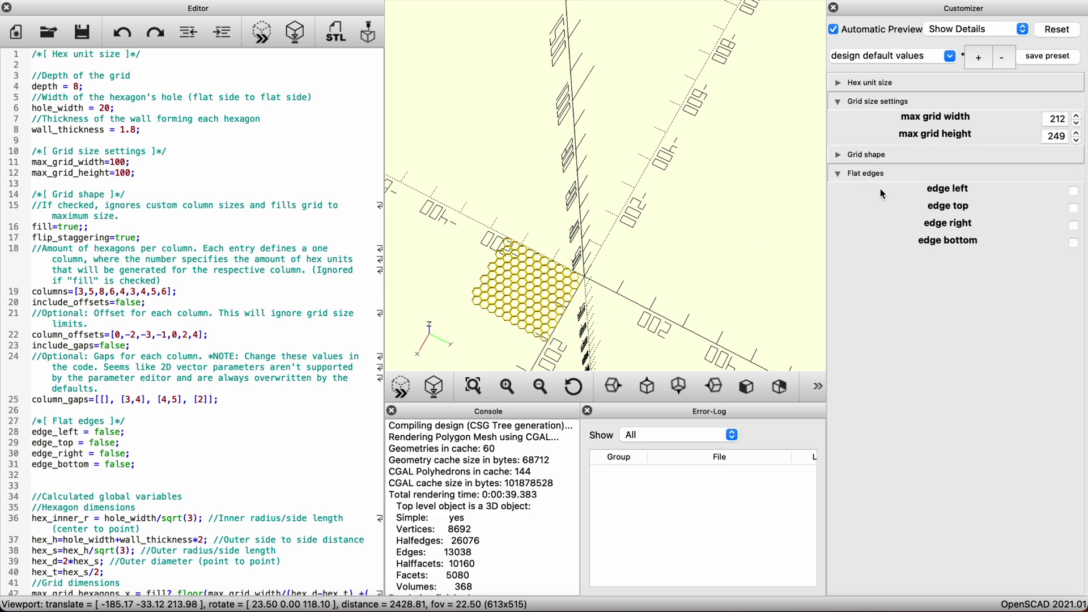
left_click(1073, 243)
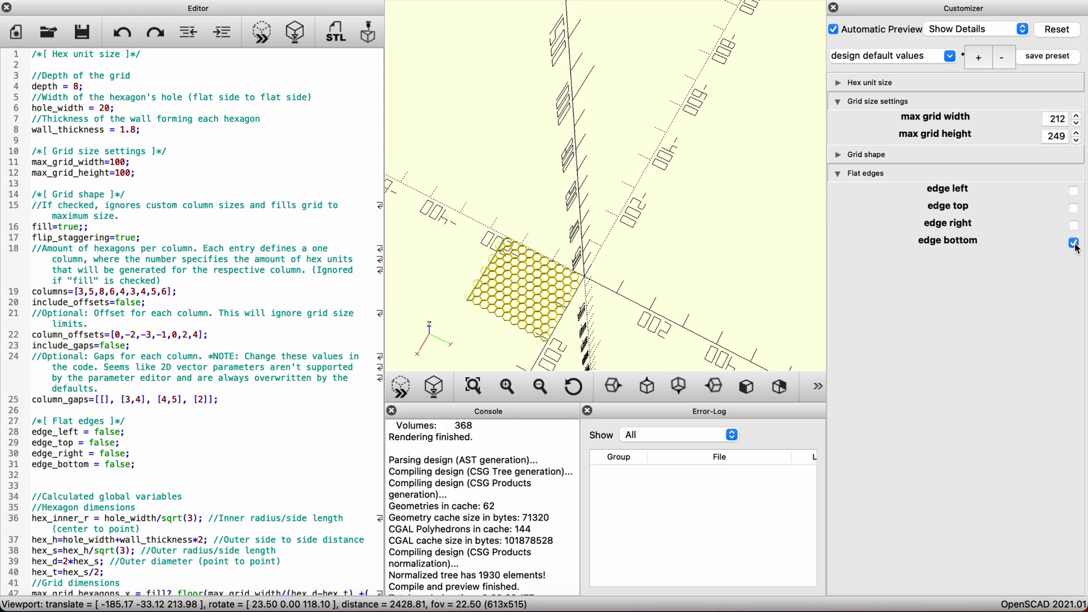
left_click_drag(528, 348, 639, 356)
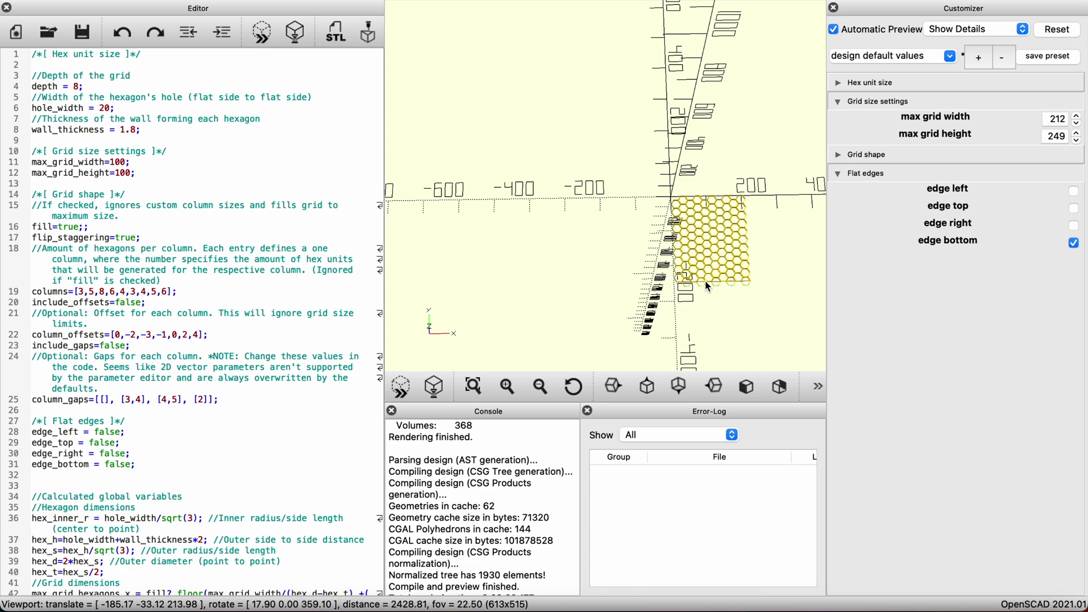
left_click_drag(693, 307, 677, 222)
Export the grid as BOTTOM EDGE.stl to the Downloads folder
key("F7")
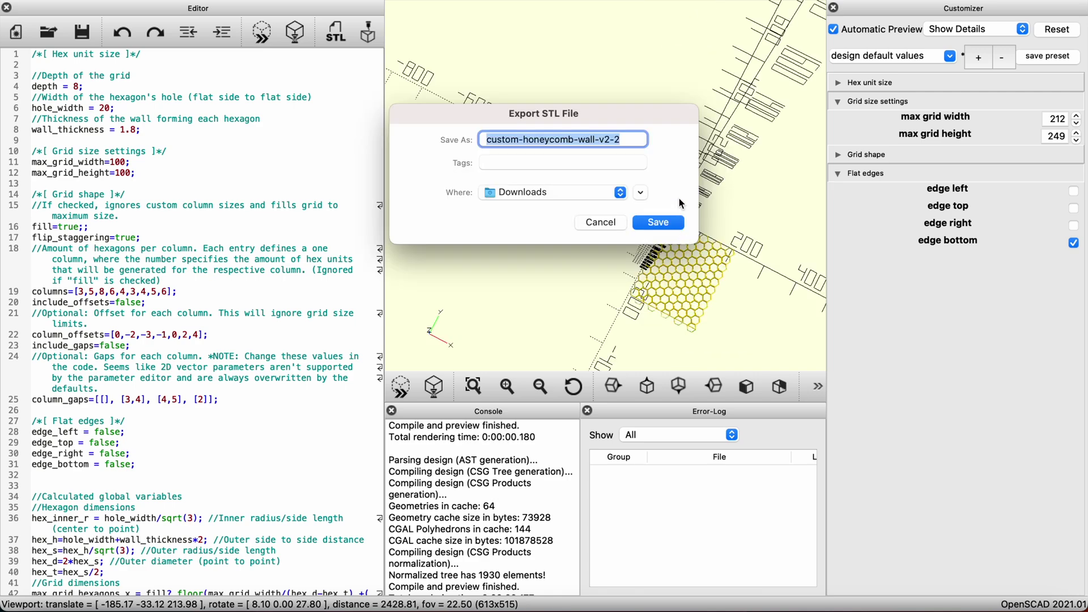
type("b")
key("Return")
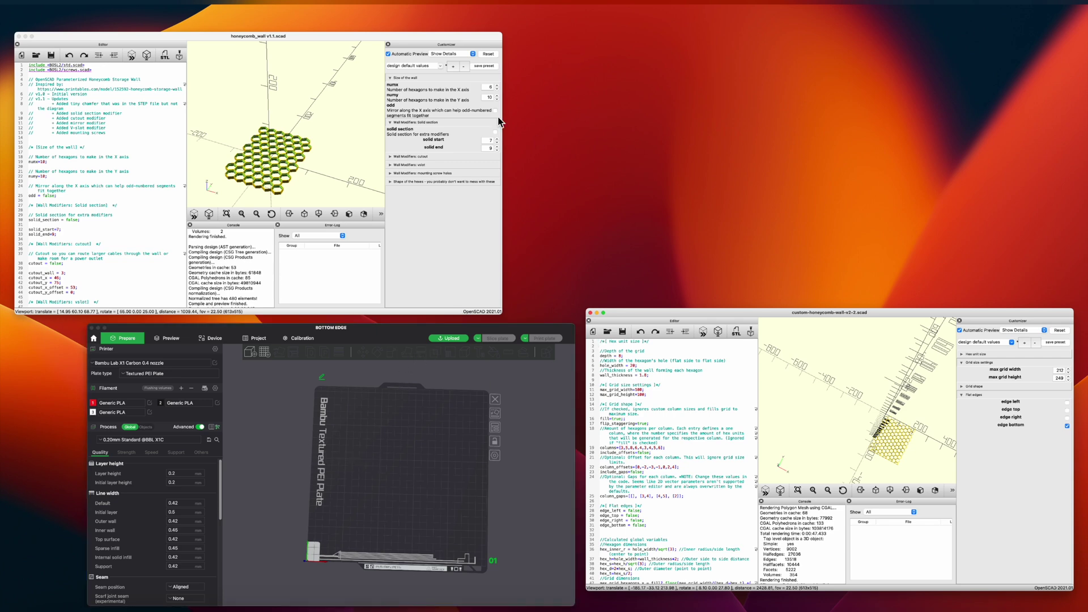
Switch to Bambu Studio and load BOTTOM EDGE.stl from Downloads onto the Textured PEI Plate
left_click(433, 519)
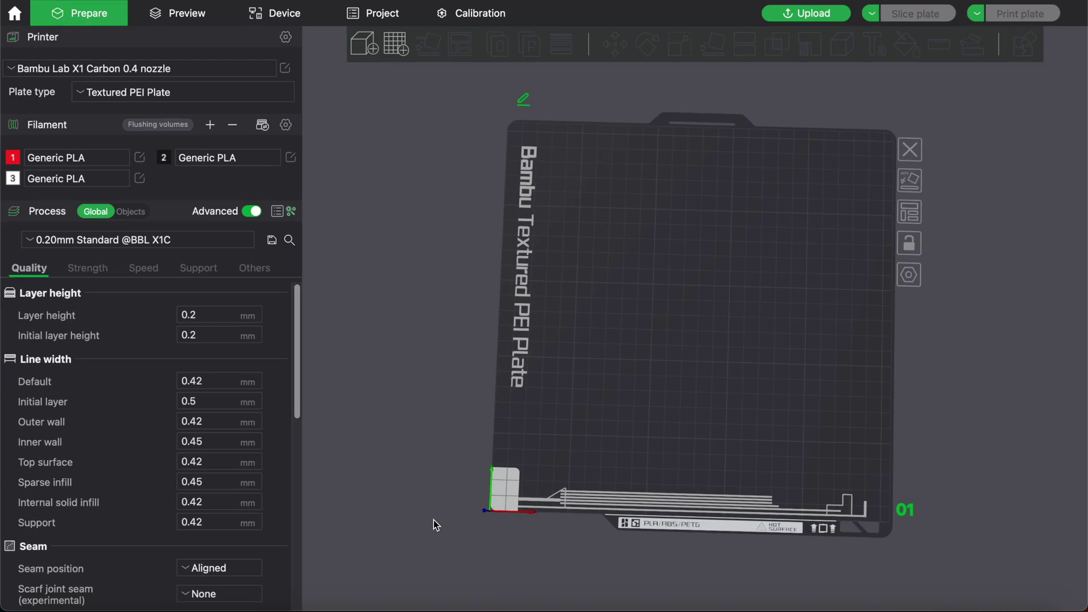
left_click(365, 55)
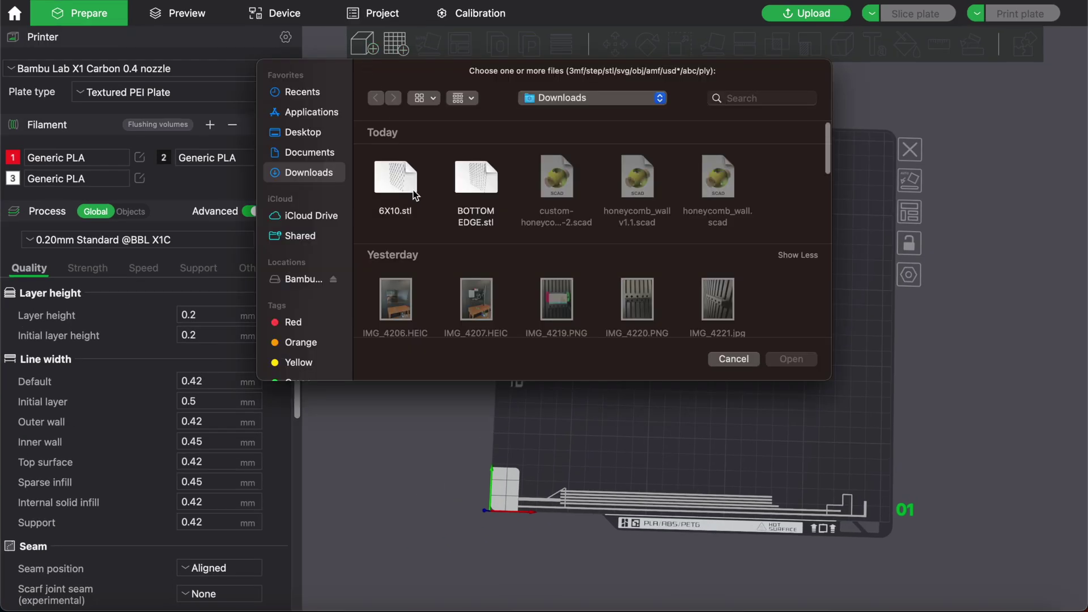
left_click(474, 179)
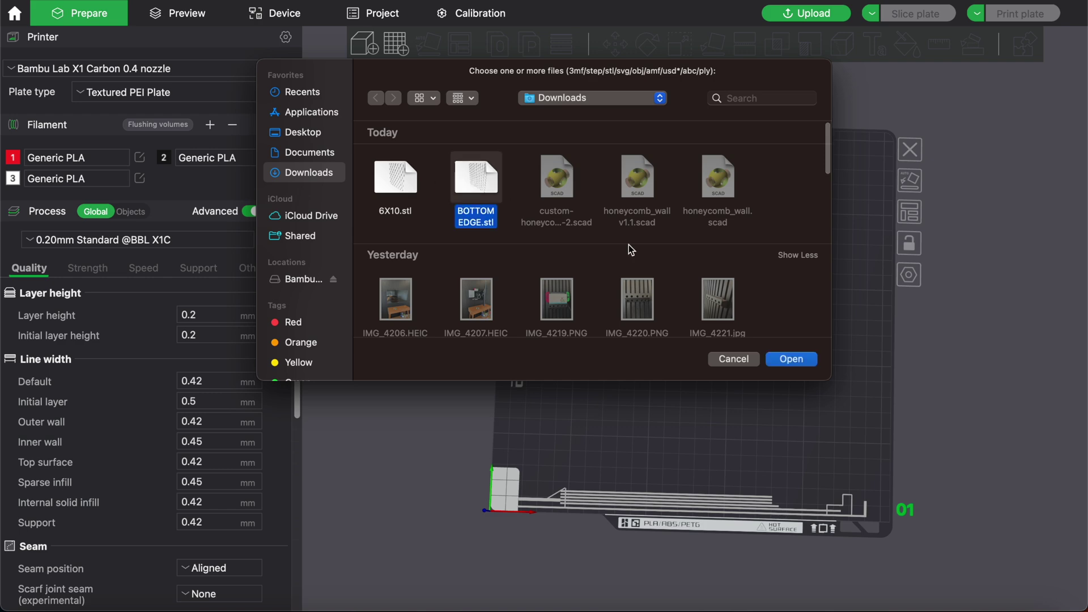
left_click(794, 364)
Add a Cube negative part to the BOTTOM EDGE object and dismiss the Add Modifier notice
right_click(476, 198)
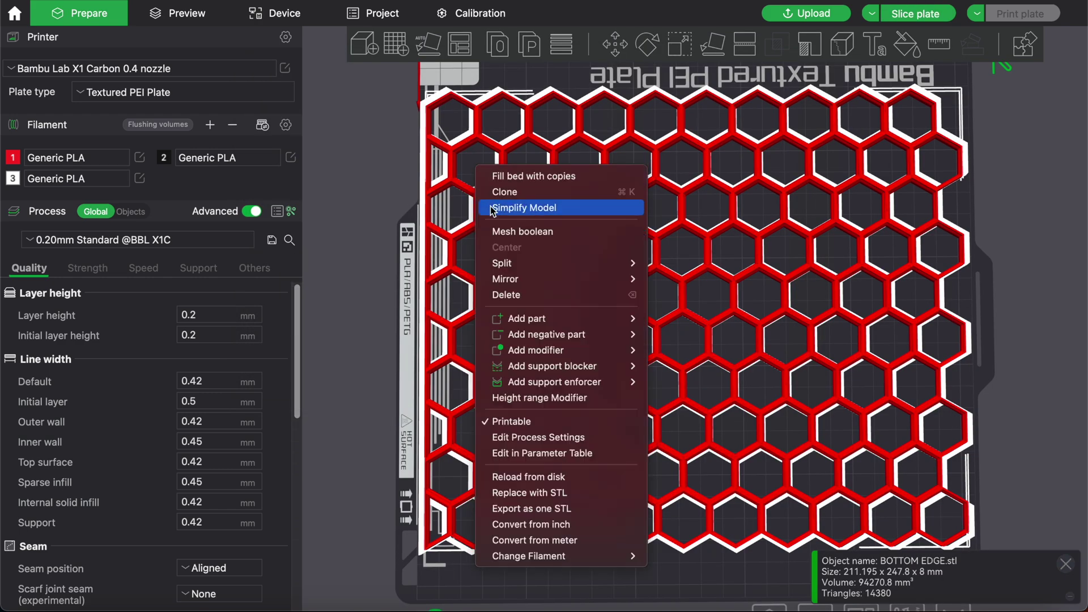
mouse_move(631, 333)
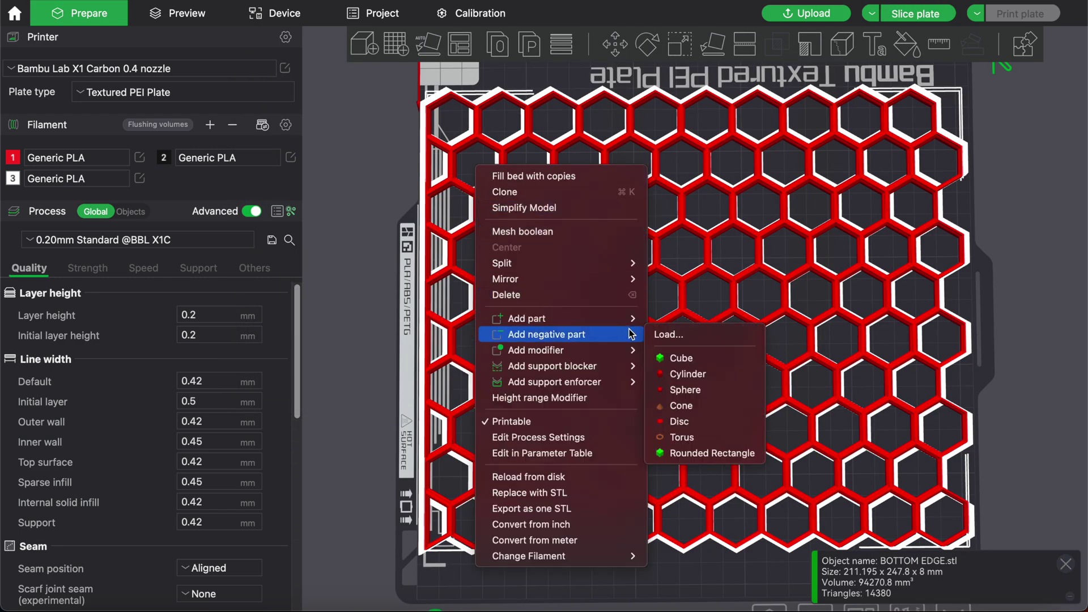
left_click(703, 361)
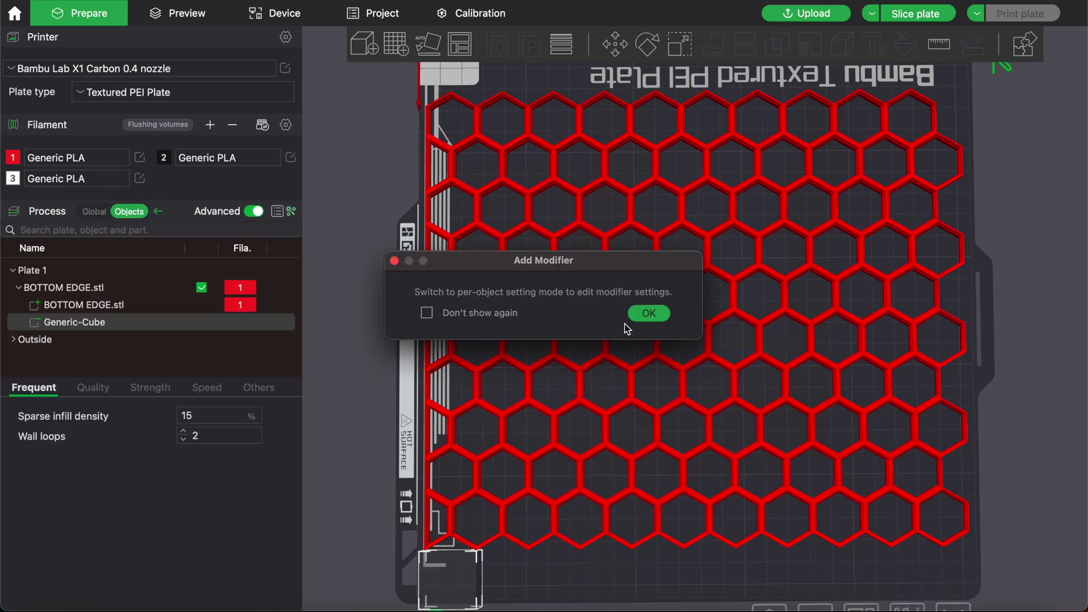
left_click(646, 313)
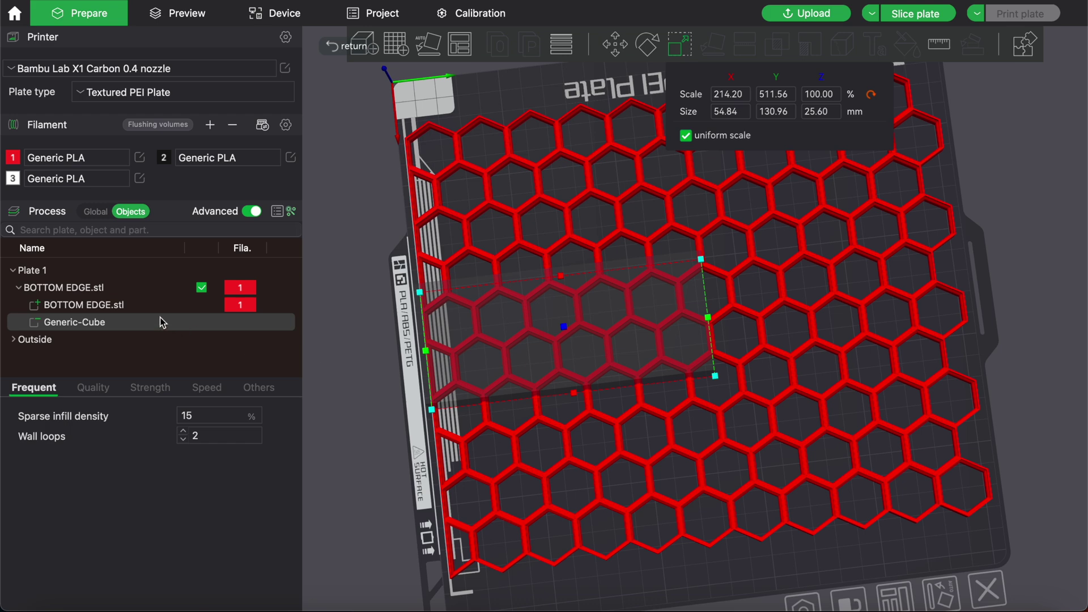
Duplicate the Generic-Cube cutout and change the copy's type to a solid Part
left_click(134, 306)
left_click(117, 321)
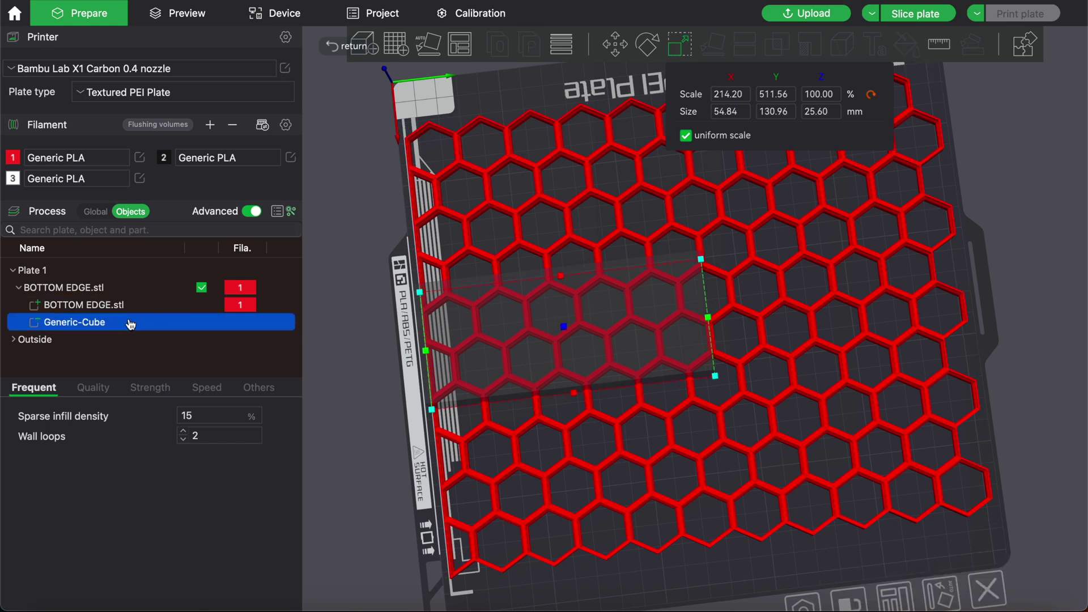
key("super+c")
key("super+v")
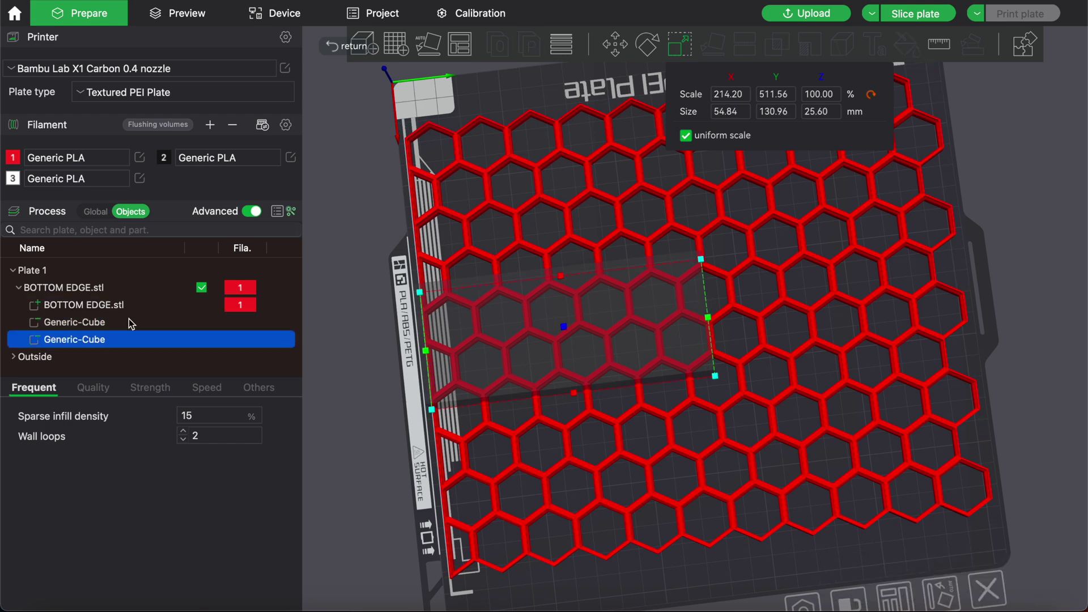
right_click(95, 341)
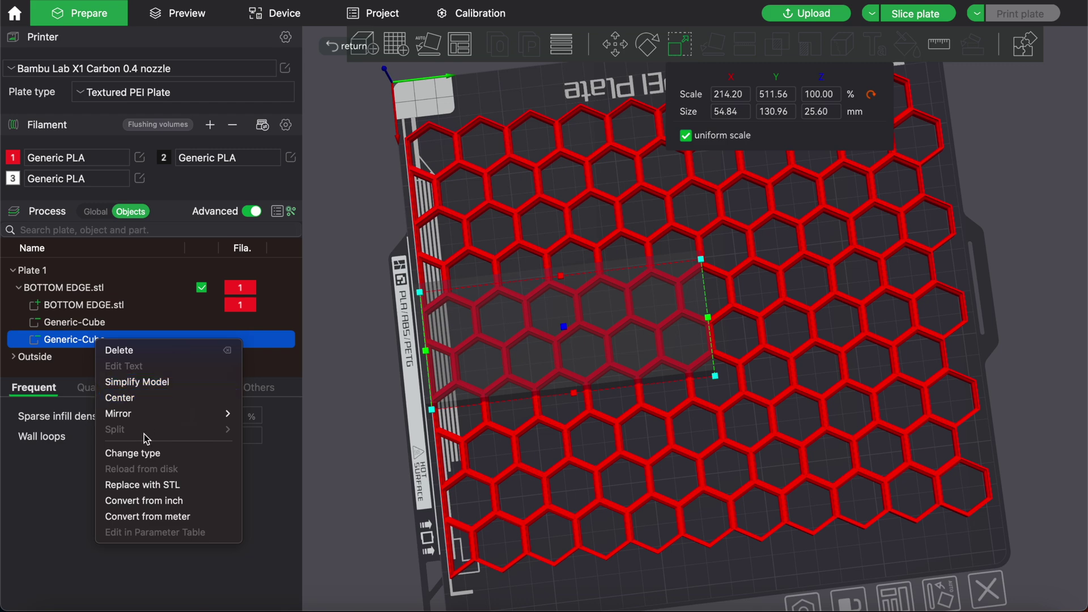
left_click(150, 454)
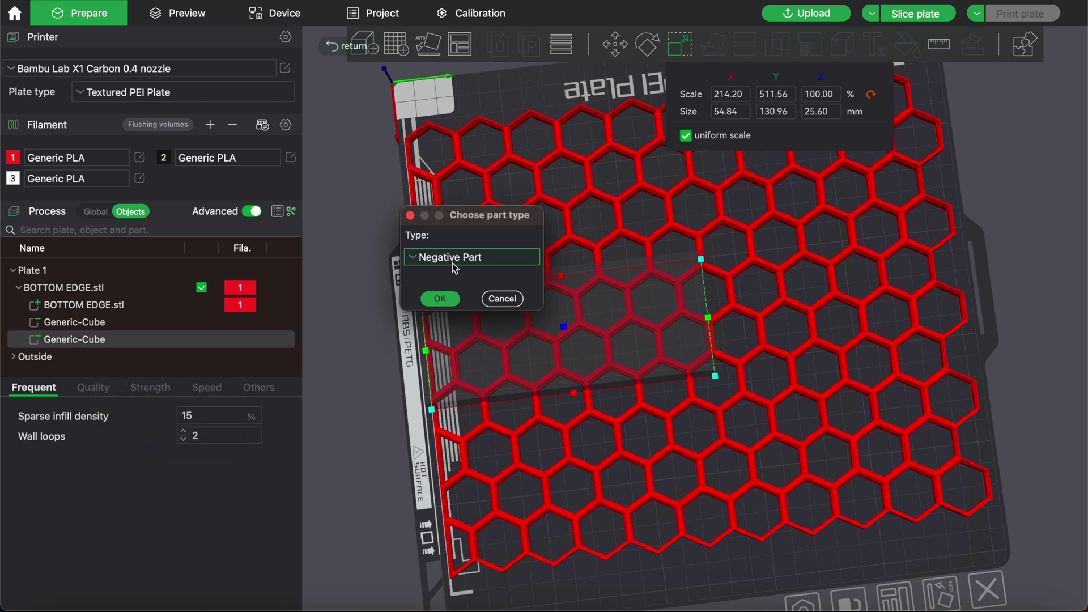
left_click(455, 261)
left_click(454, 281)
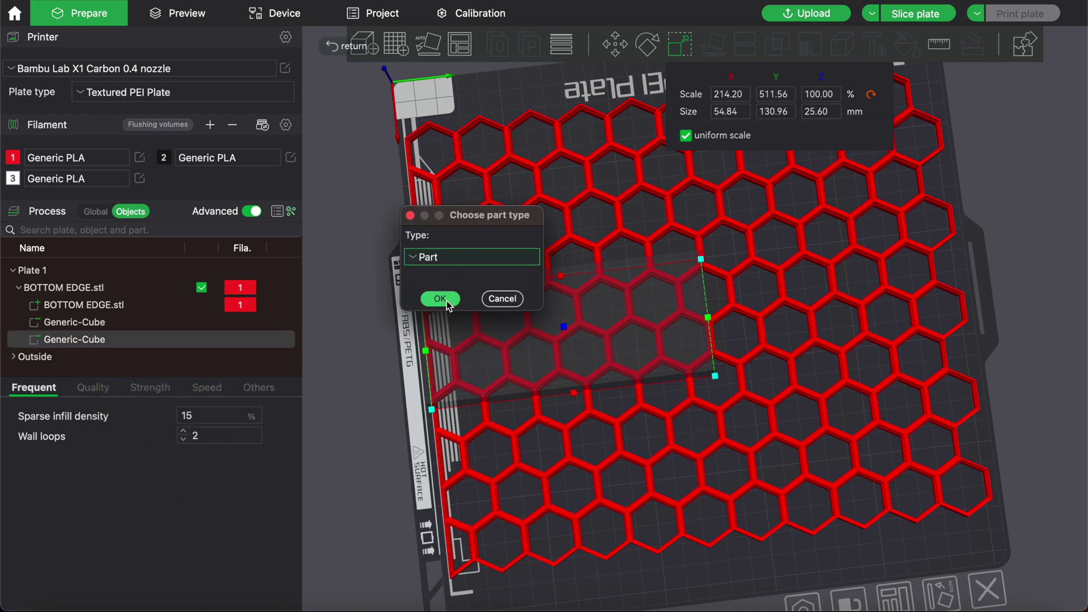
left_click(446, 300)
Resize the solid cube to a slab 1.5 mm in X and 16 mm in Z
left_click(746, 112)
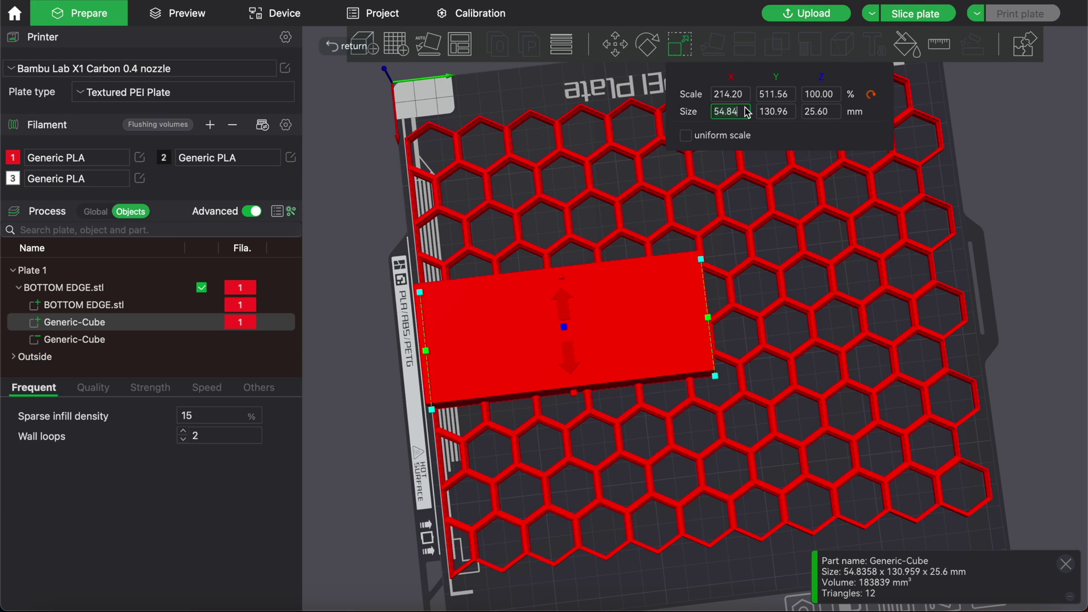
key("BackSpace")
key("BackSpace")
key("BackSpace")
key("BackSpace")
key("BackSpace")
type("1.5")
key("Return")
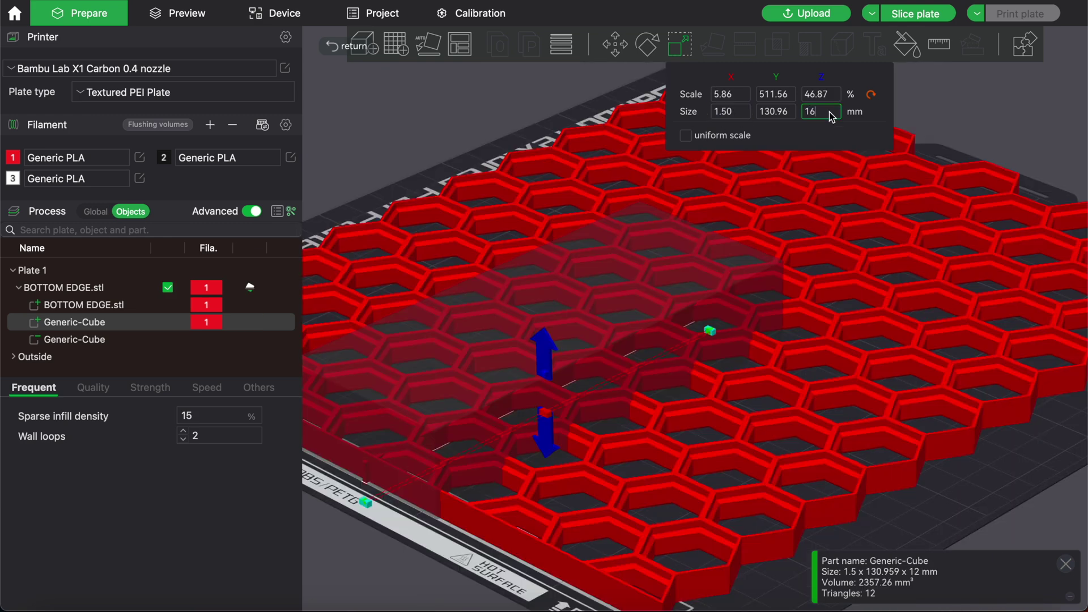
key("Return")
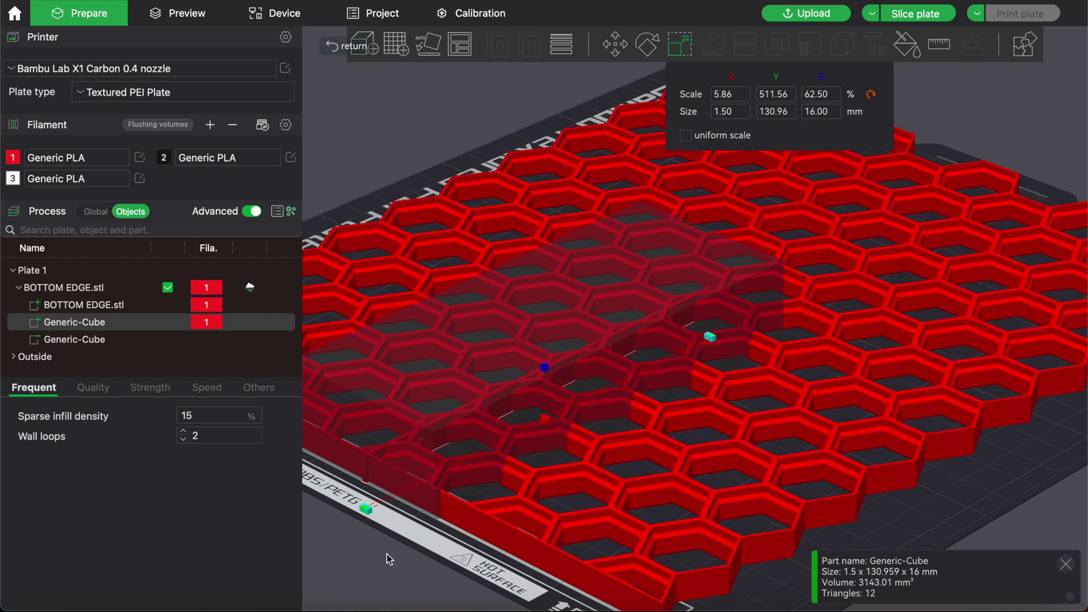
scroll(389, 562, "up", 5)
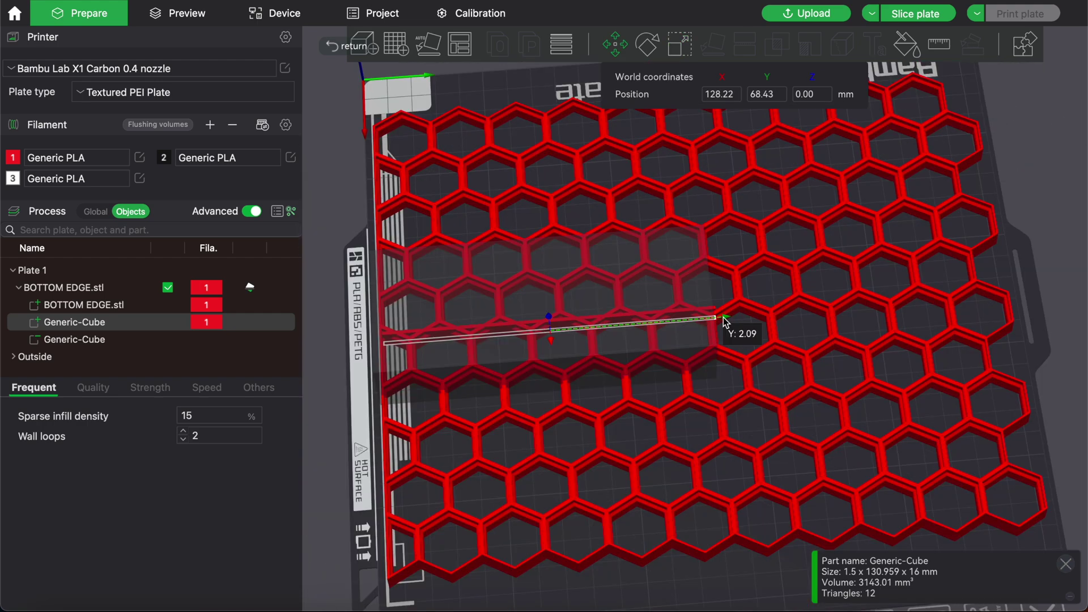
Slide the slabs along X and Y onto opposite edges of the rectangular cutout
left_click_drag(724, 318, 723, 321)
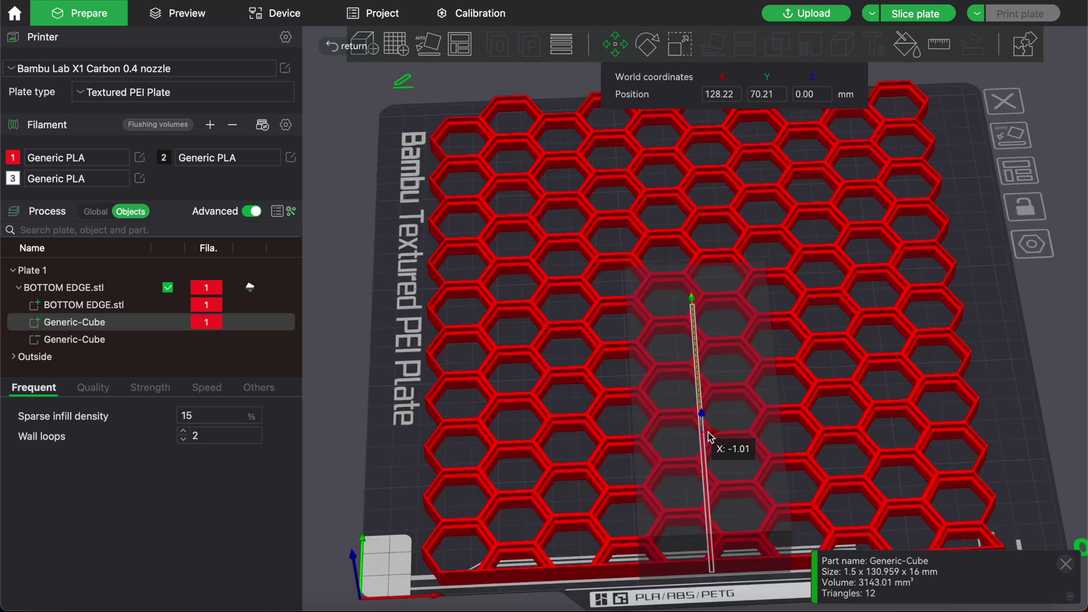
left_click_drag(706, 437, 632, 443)
left_click(118, 340)
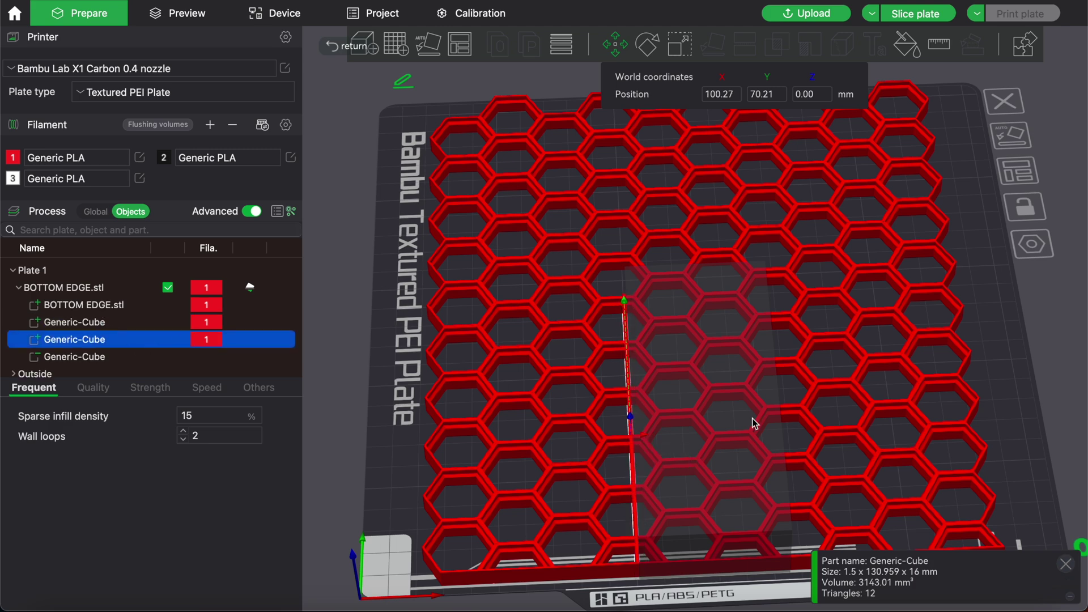
left_click_drag(644, 438, 790, 424)
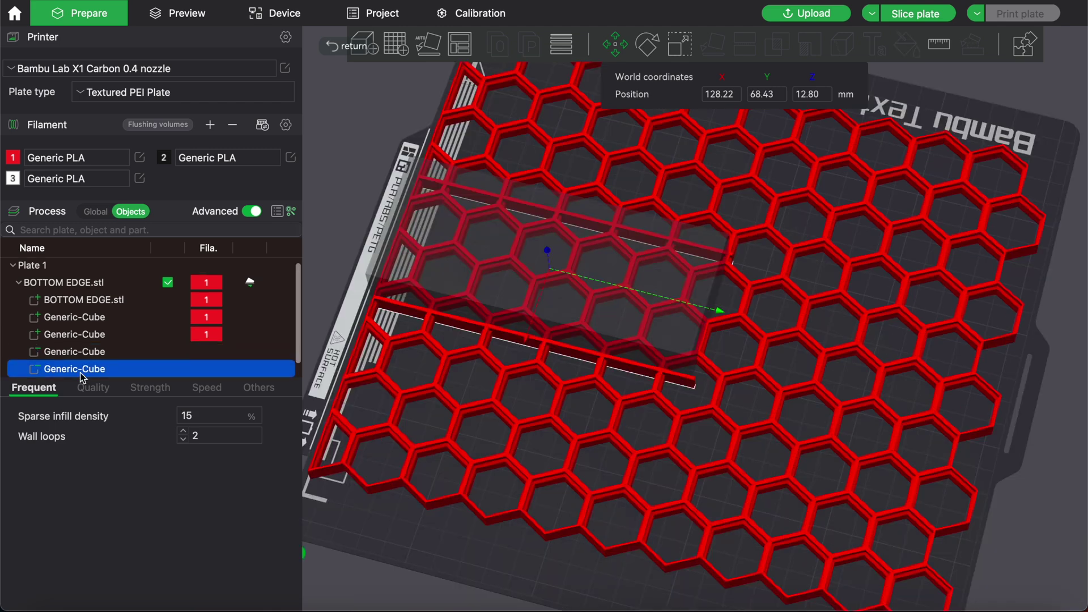
Add another slab copy, drop it onto the plate at Z 0, and deselect the parts
key("s")
key("m")
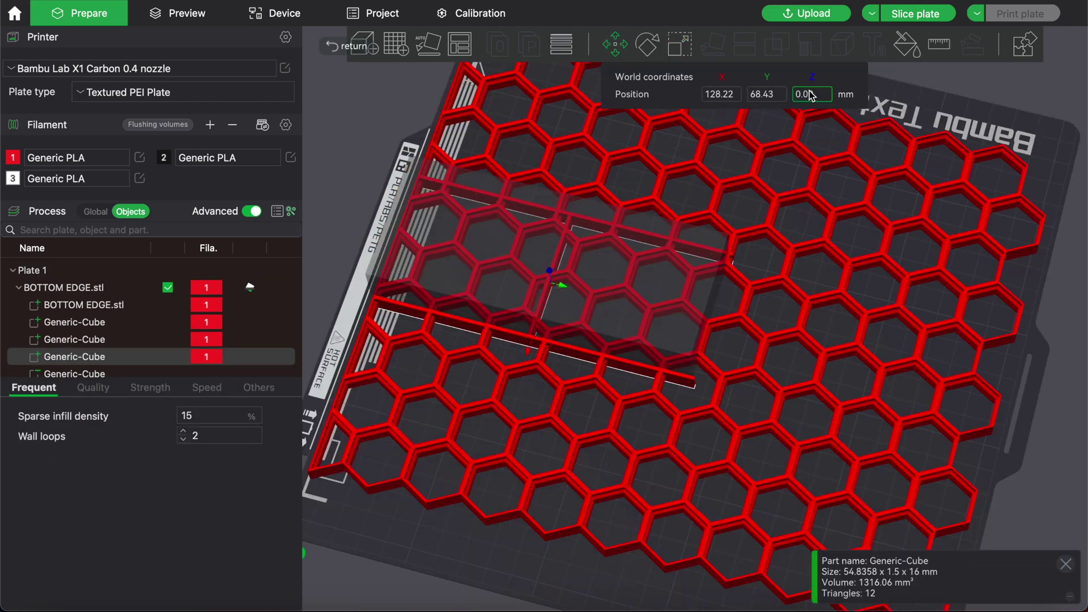
left_click(1035, 397)
scroll(721, 351, "down", 2)
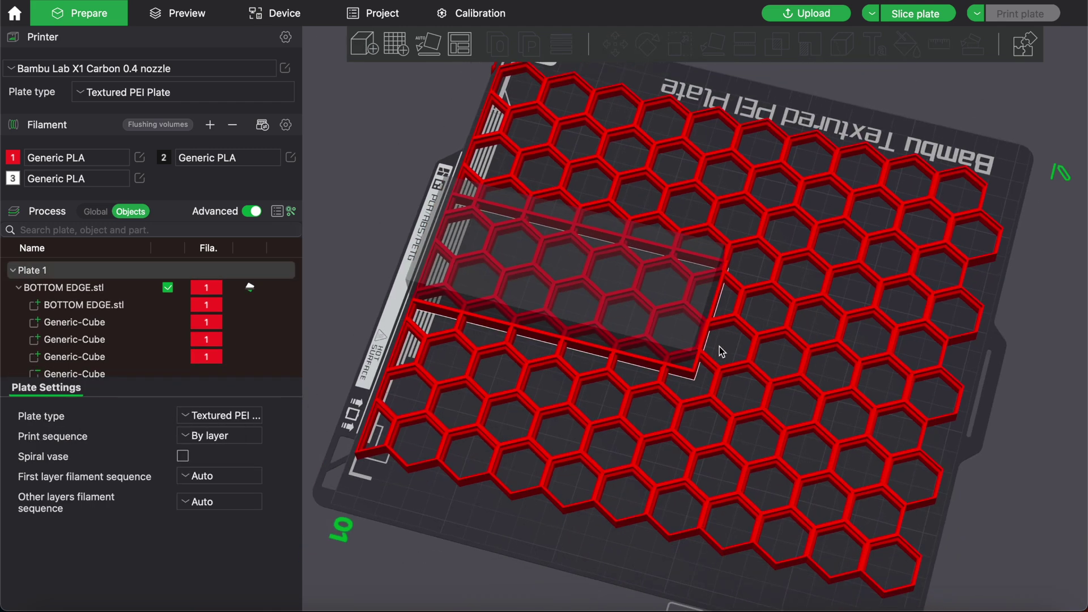
Slice the plate and rotate the preview to check the 2h51m, 77.98 g estimate
left_click(928, 20)
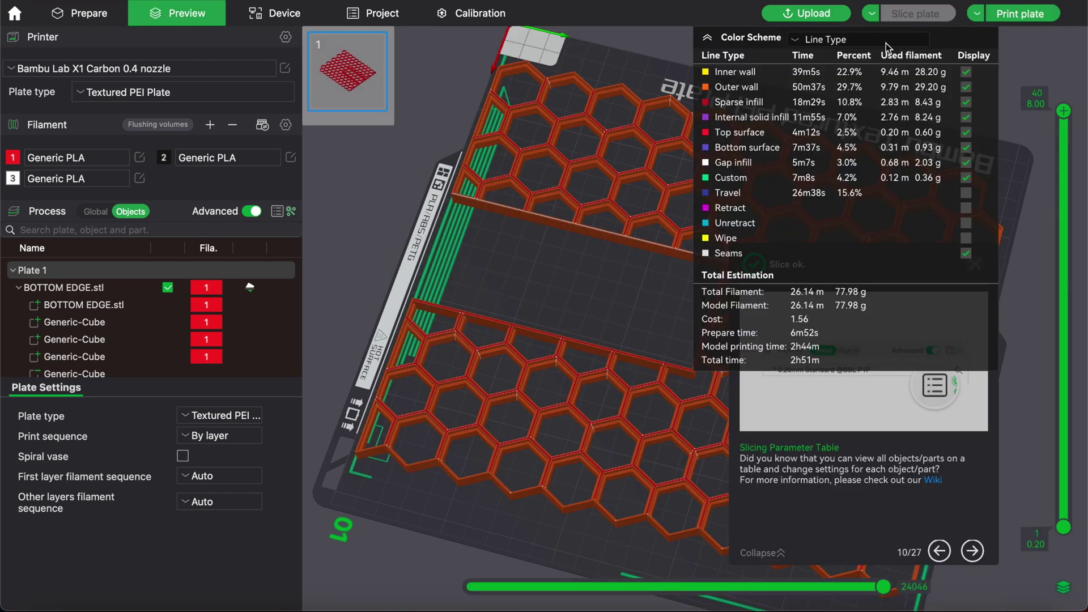
scroll(540, 256, "down", 3)
left_click_drag(531, 256, 517, 260)
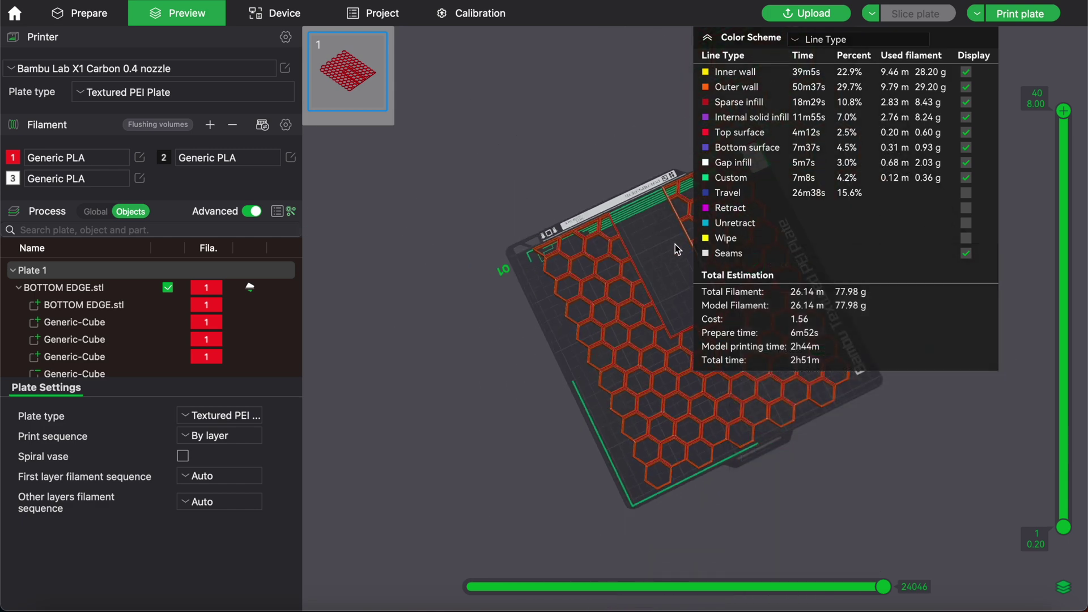